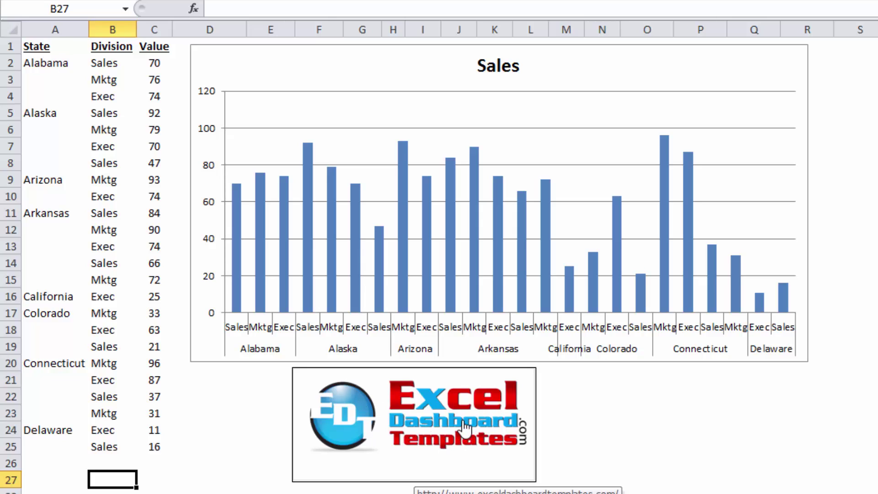
- Re-enter empty cell N23 repeatedly on the chart sheet to test the changing logo picture below the chart
left_click(597, 414)
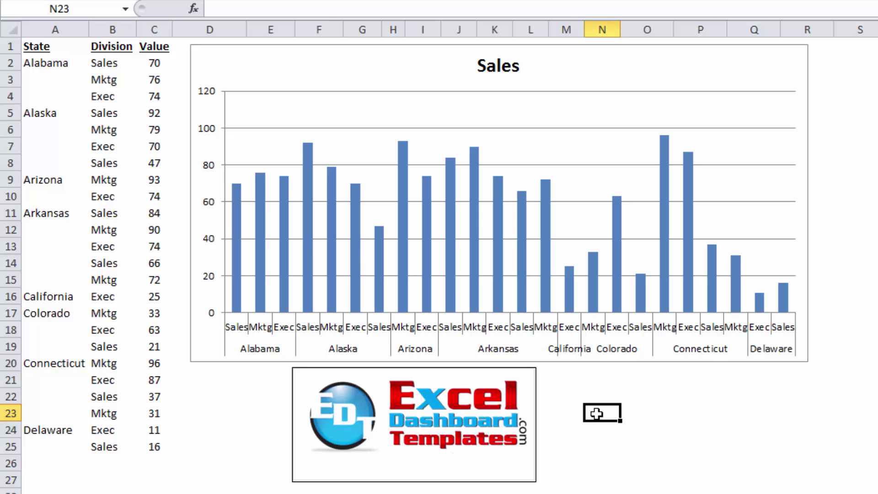
double_click(597, 413)
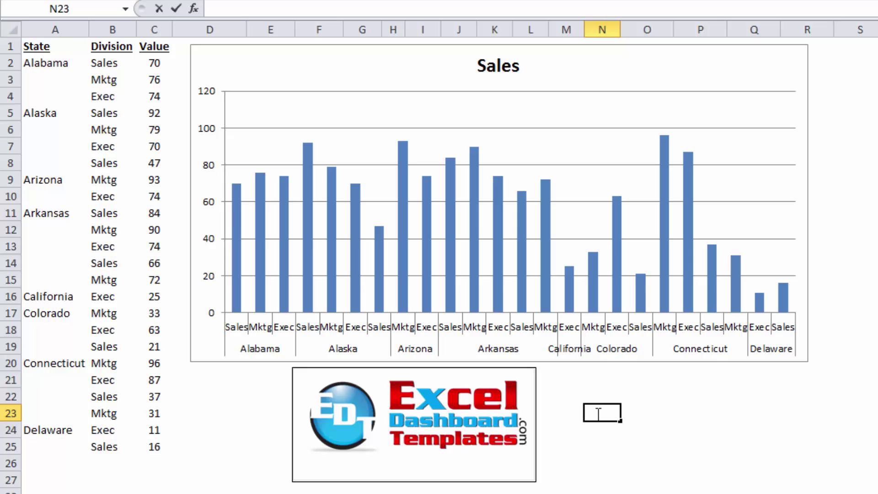
key("Return")
left_click(596, 414)
key("Return")
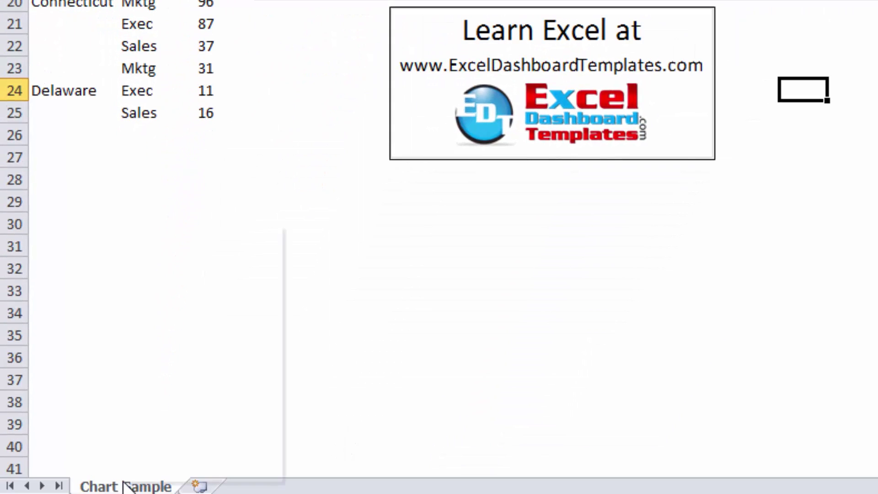
- Unhide the hidden sheet holding the logo pictures and try to edit one of its protected cells
right_click(125, 486)
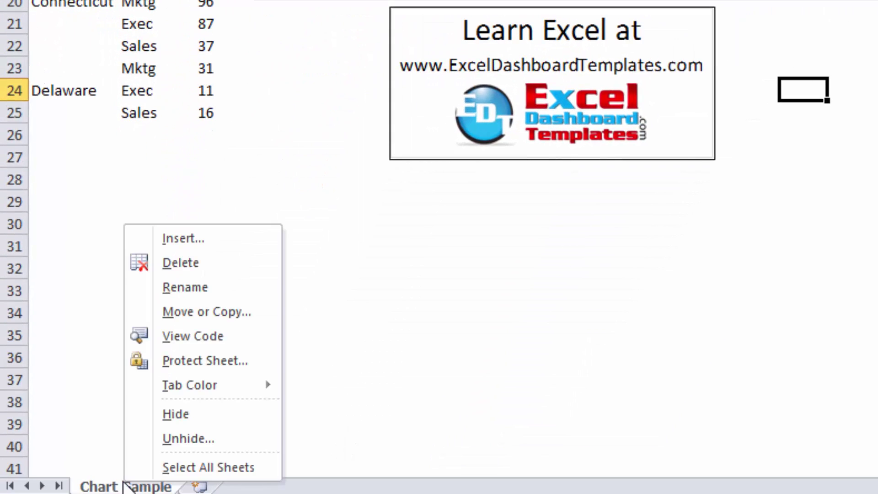
left_click(173, 440)
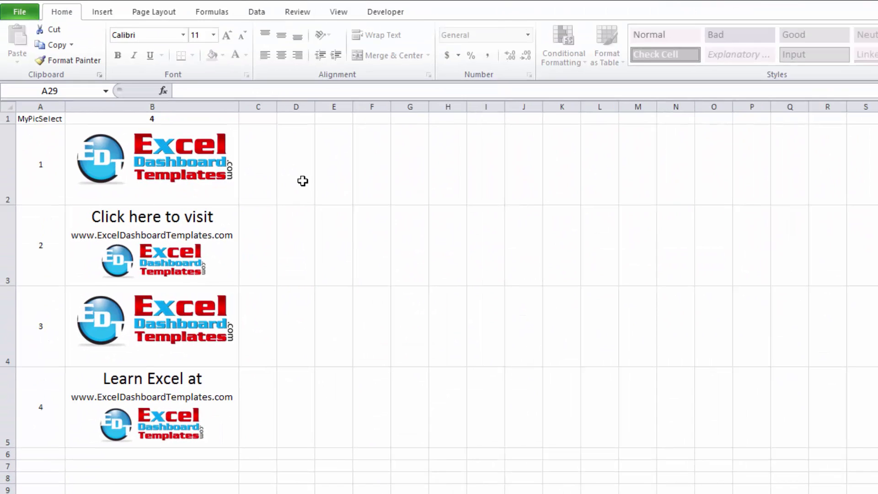
left_click(307, 266)
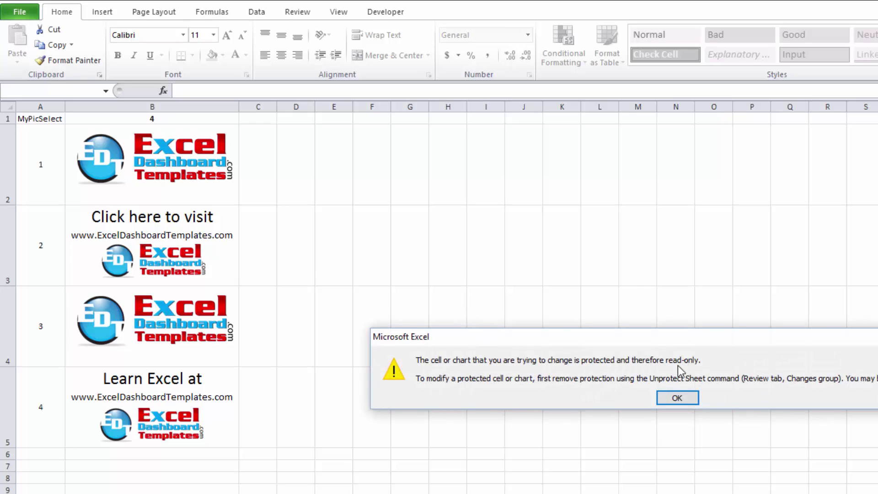
left_click(675, 398)
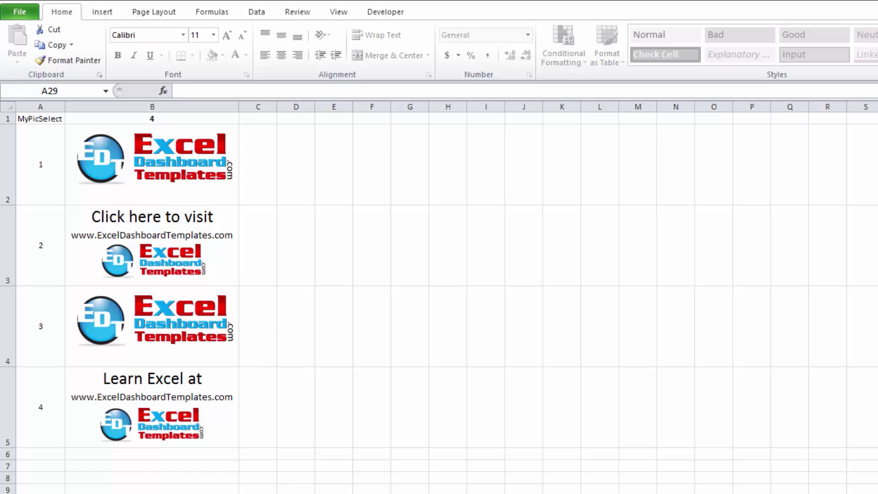
- Close Break Protection.xlsx without saving, exit Excel and switch to the Protected Worksheet folder in File Explorer
key("alt+F4")
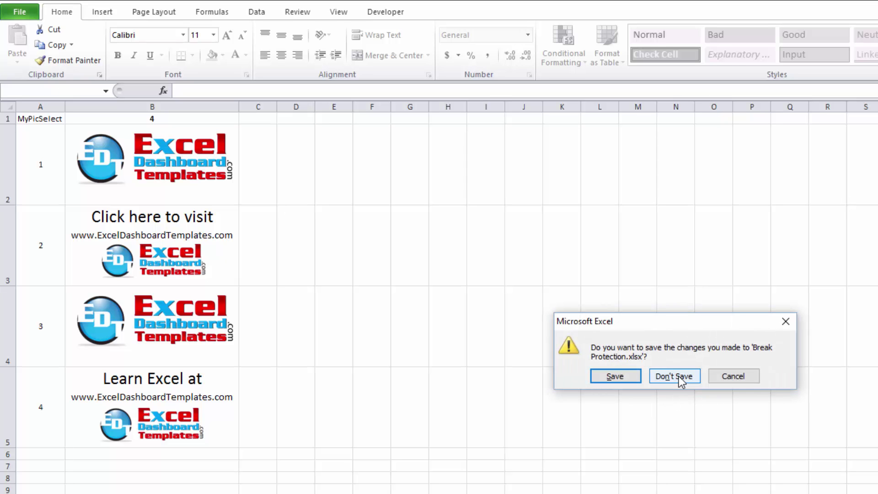
left_click(679, 376)
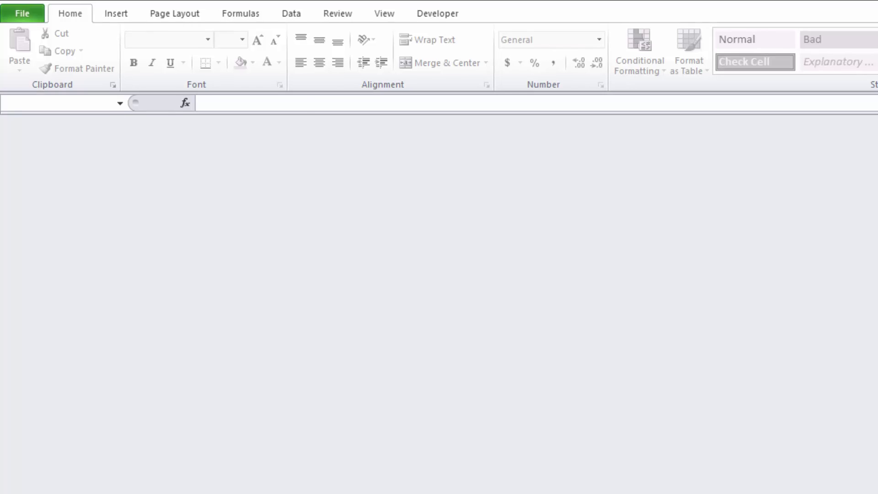
key("alt+F4")
left_click(196, 200)
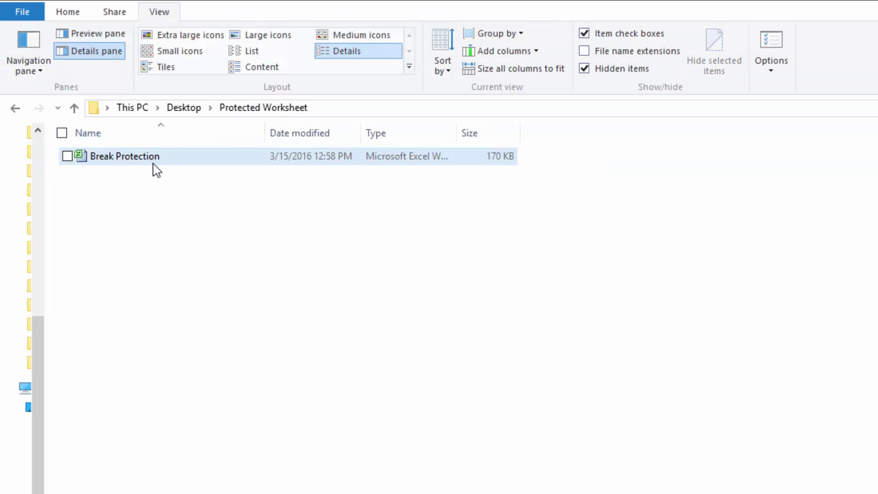
- Try to rename the Break Protection workbook as Break Protection.zip while its file extension is hidden
left_click(68, 15)
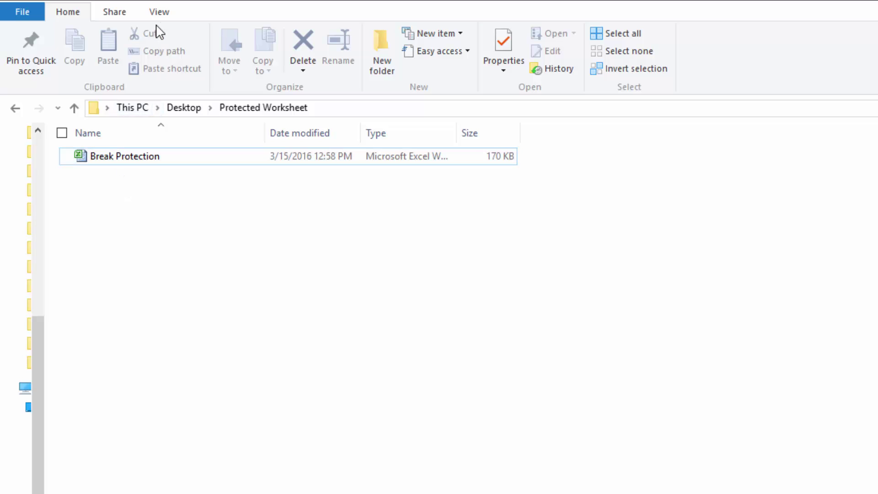
left_click(159, 12)
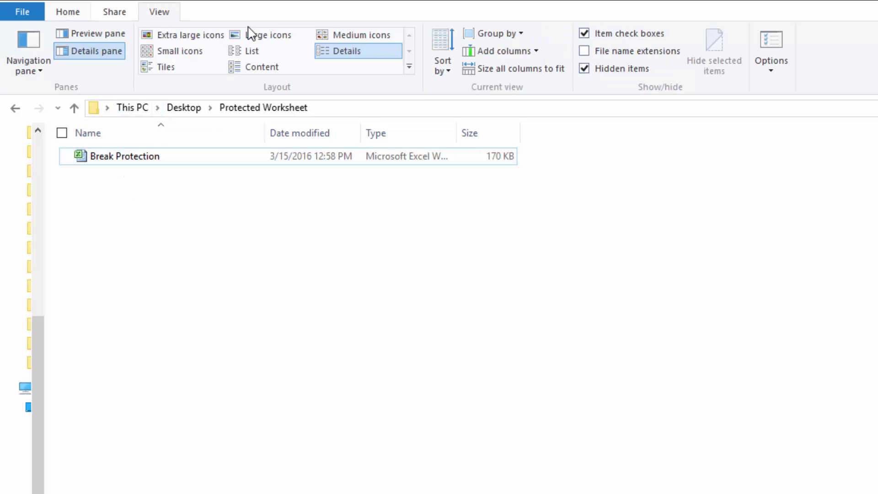
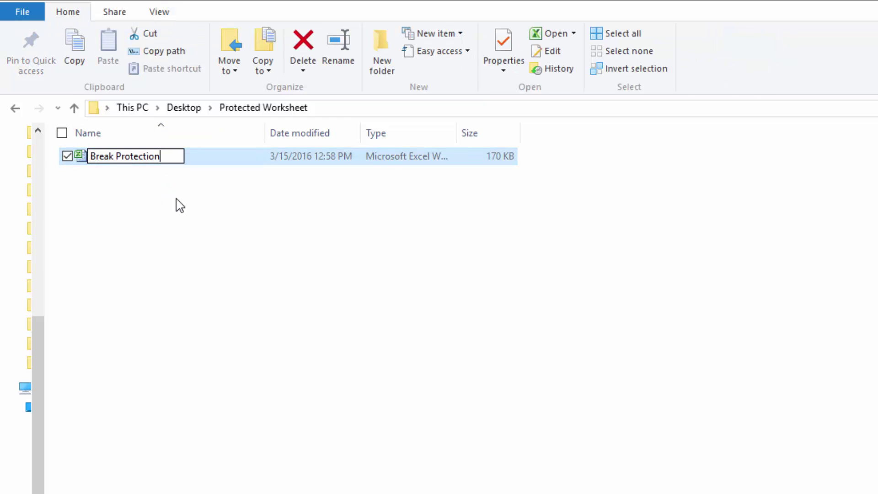
type("x")
type("ip")
key("Return")
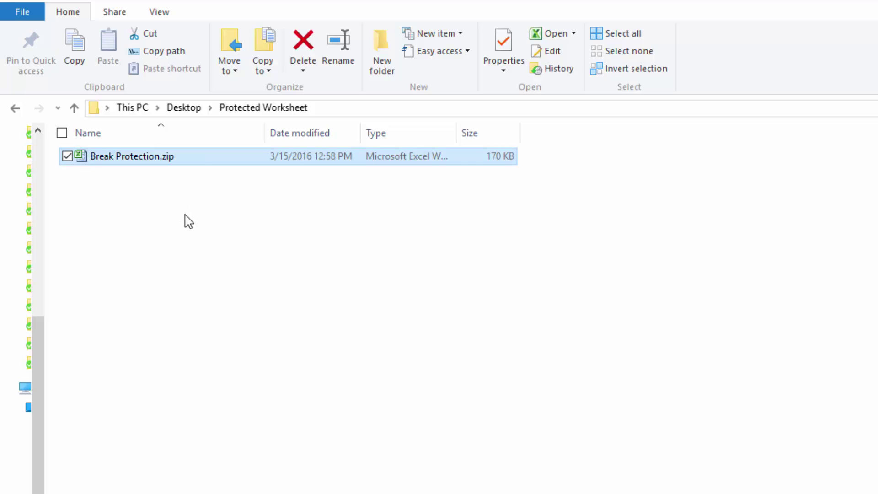
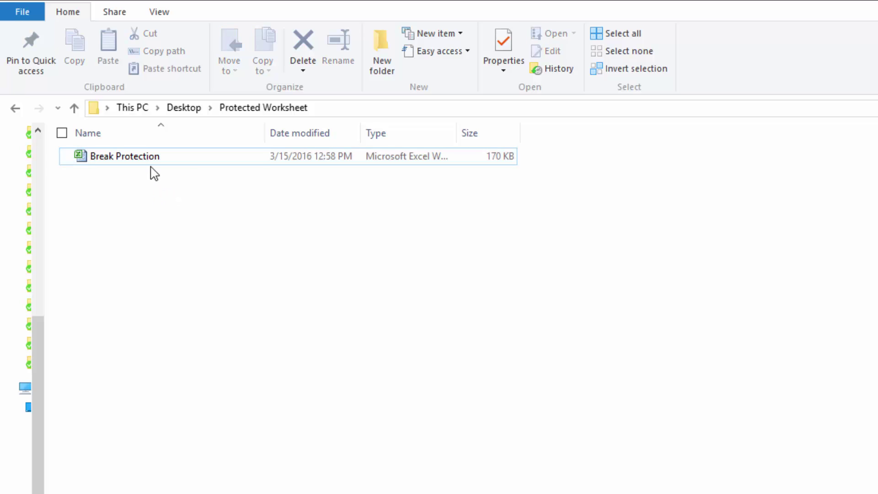
- Widen the Type column so the workbook's full file type can be read
left_click(157, 161)
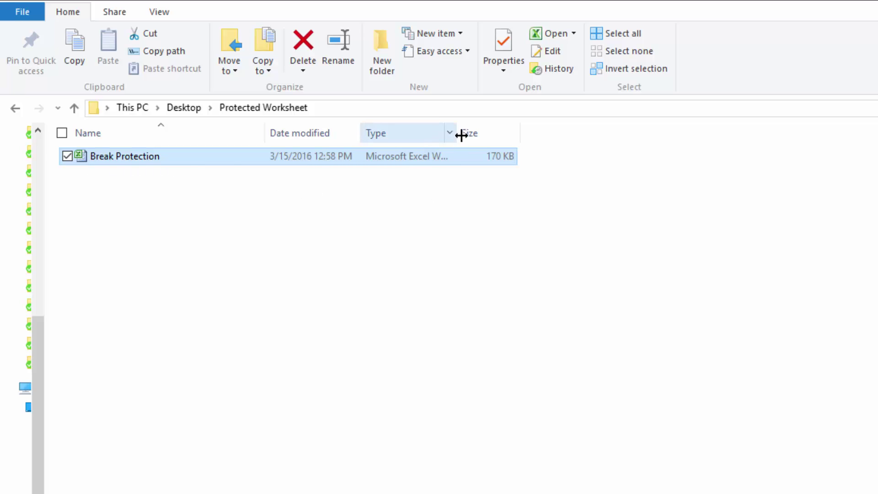
left_click_drag(461, 135, 491, 133)
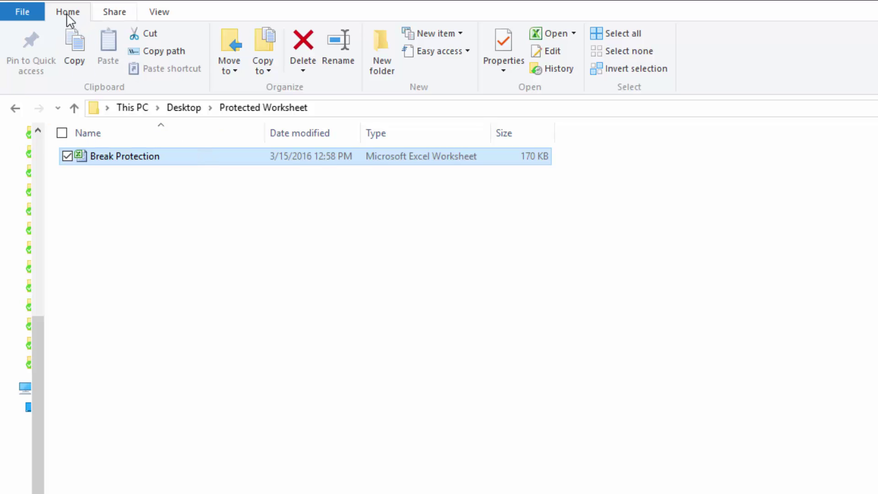
- Turn off hiding extensions for known file types in the folder's advanced view settings and apply the change
left_click(156, 13)
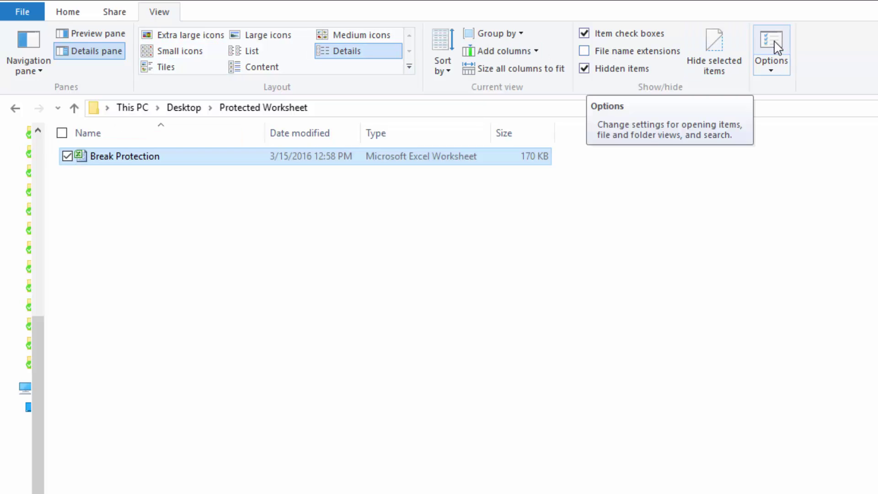
left_click(778, 55)
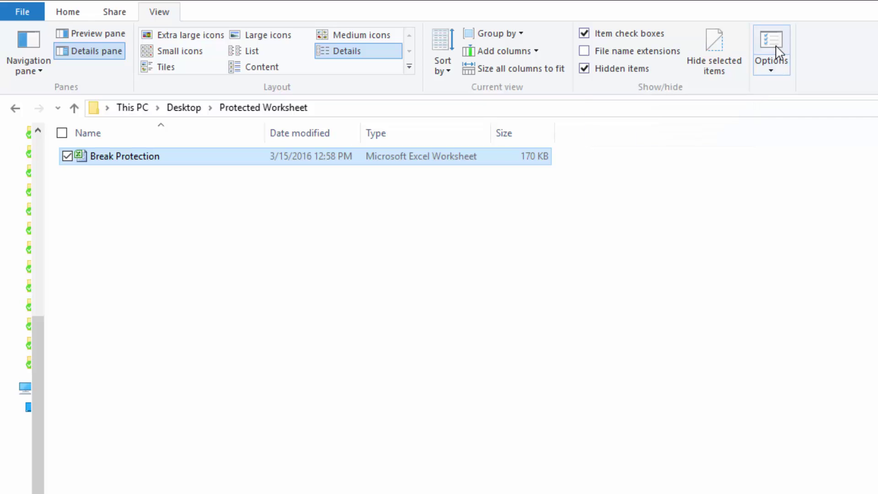
left_click_drag(283, 146, 404, 118)
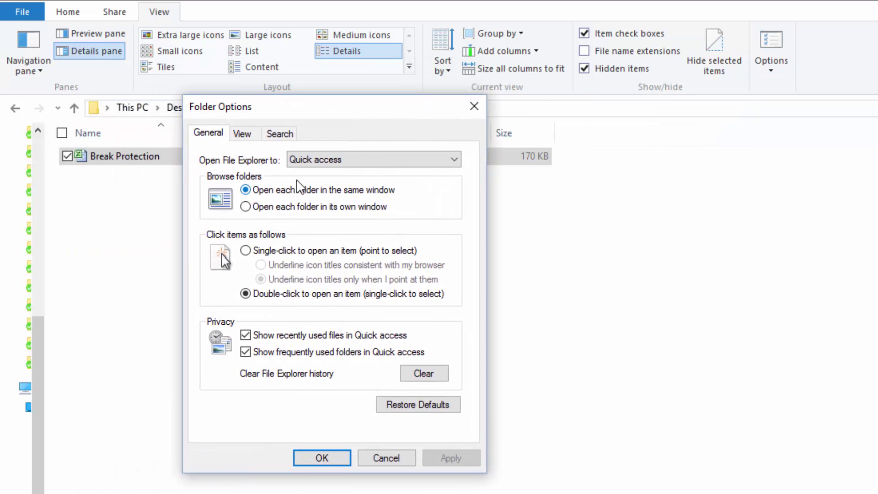
left_click(242, 133)
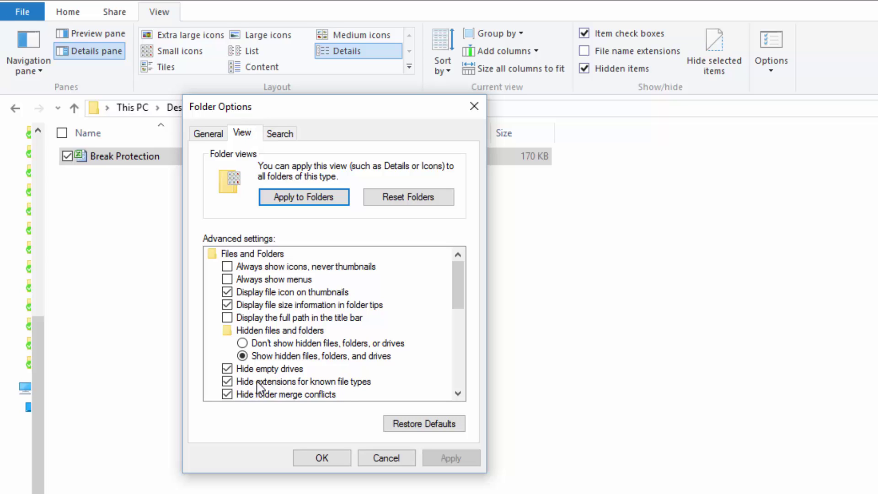
left_click(334, 381)
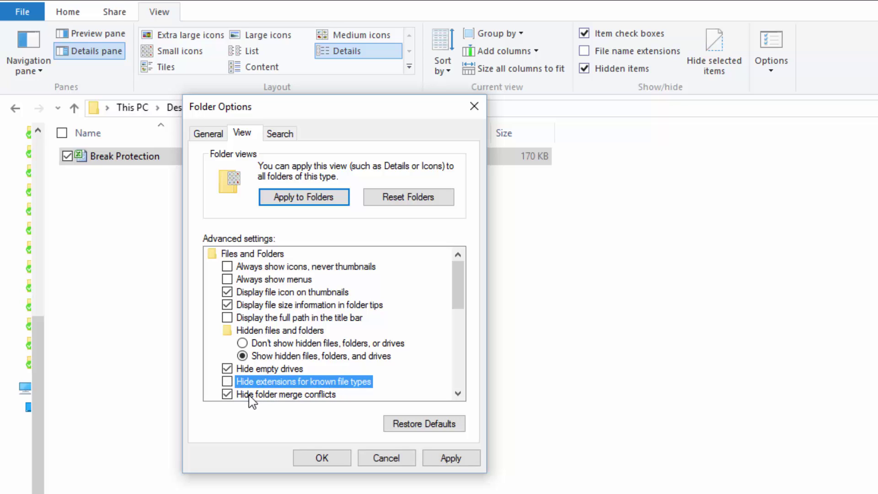
left_click(226, 381)
left_click(430, 458)
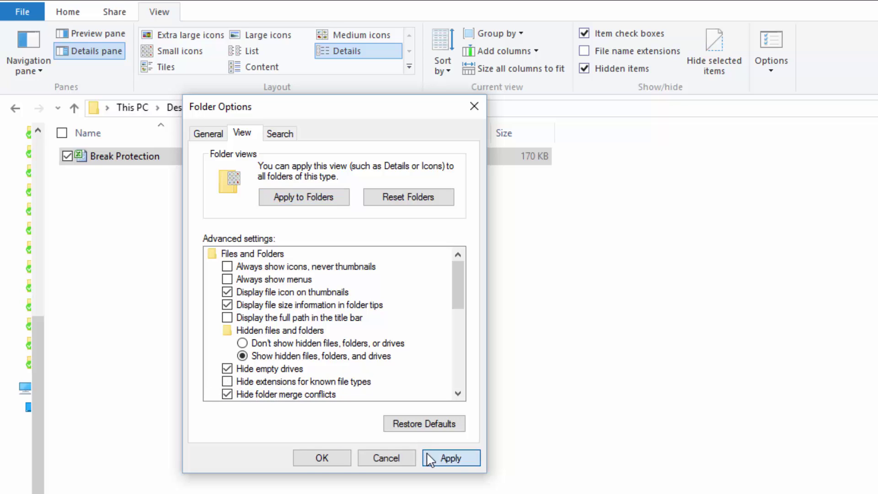
left_click(319, 461)
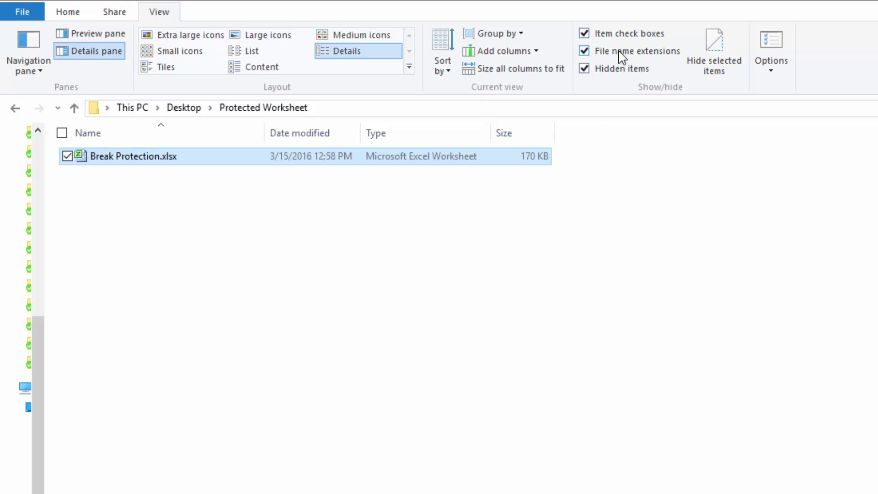
- Rename Break Protection.xlsx as Break Protection.zip
left_click(133, 200)
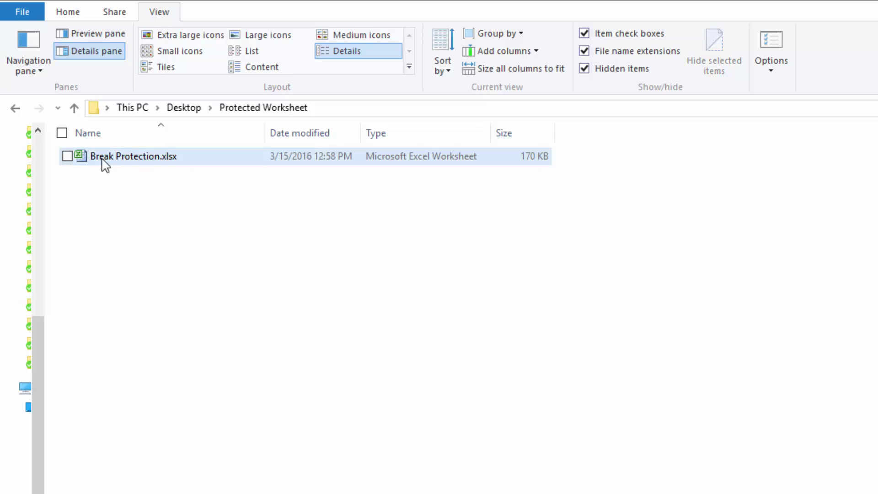
left_click(183, 163)
right_click(178, 162)
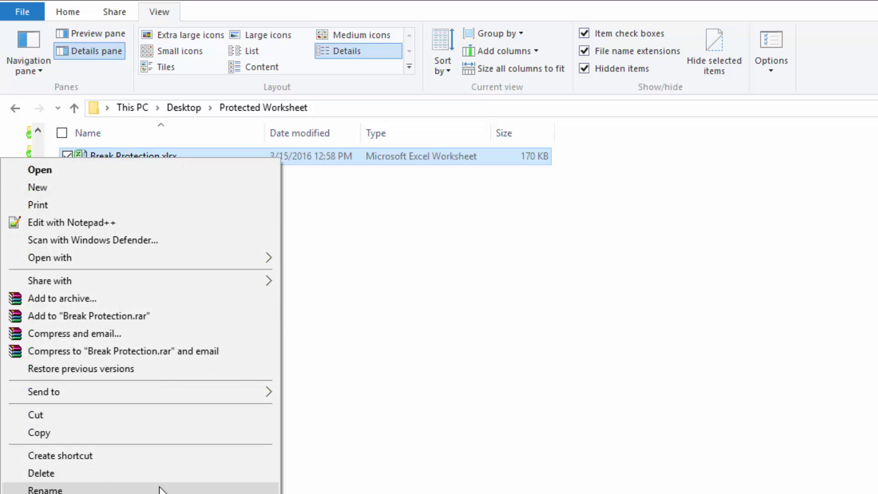
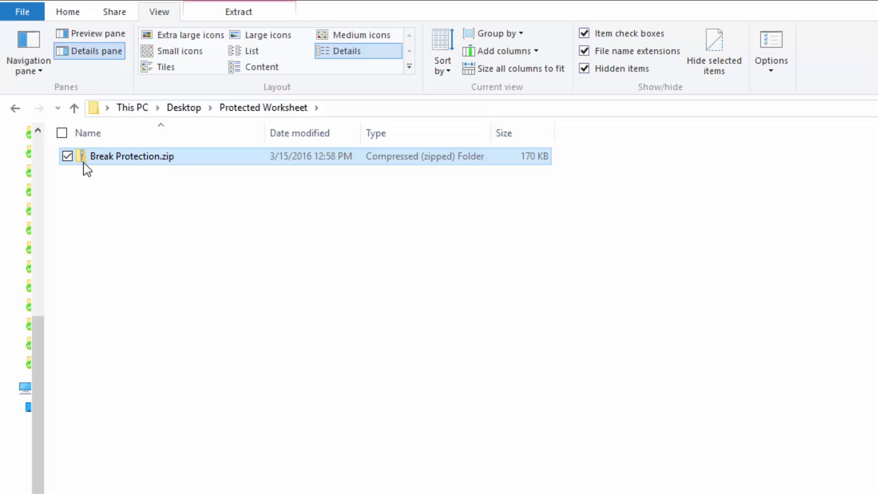
right_click(133, 165)
left_click(304, 203)
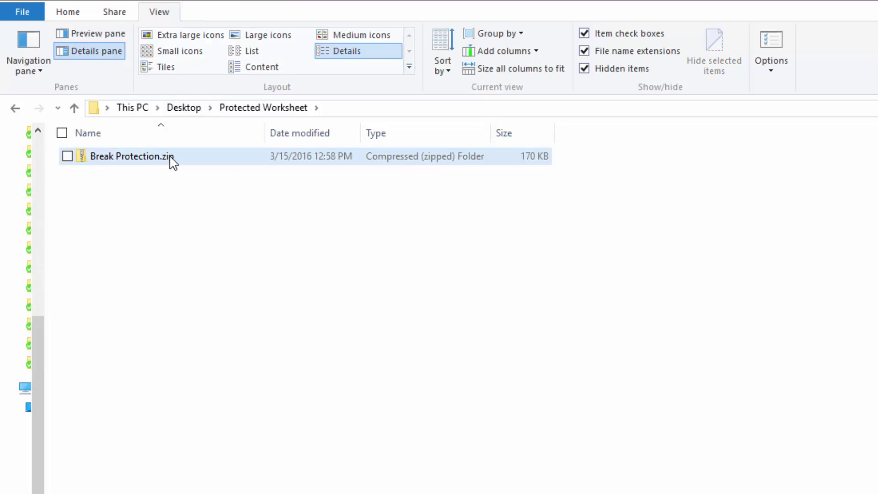
left_click(68, 13)
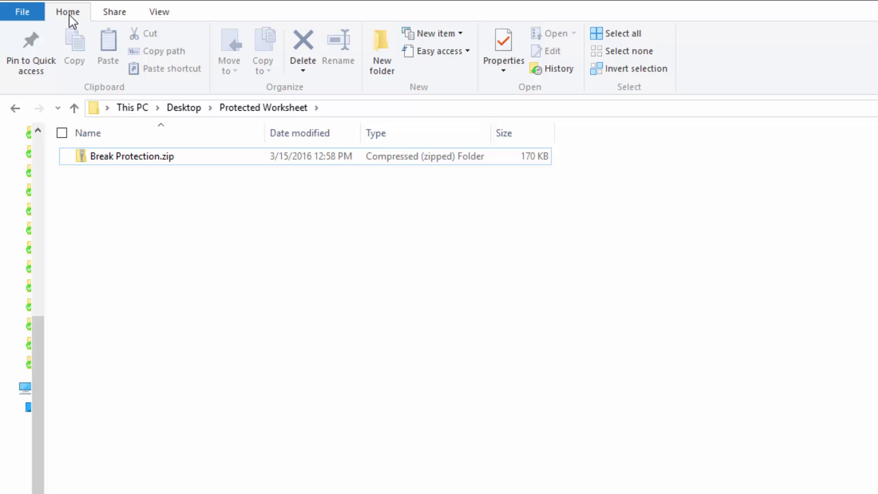
right_click(184, 158)
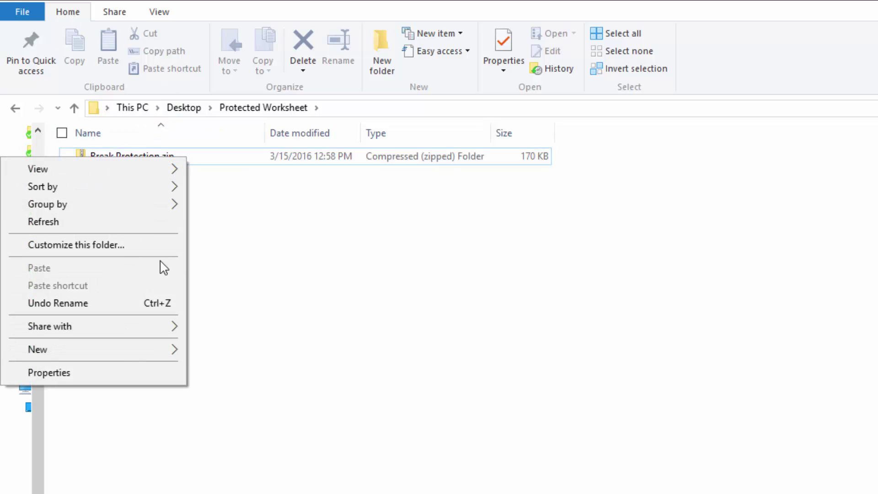
left_click(201, 254)
left_click(198, 163)
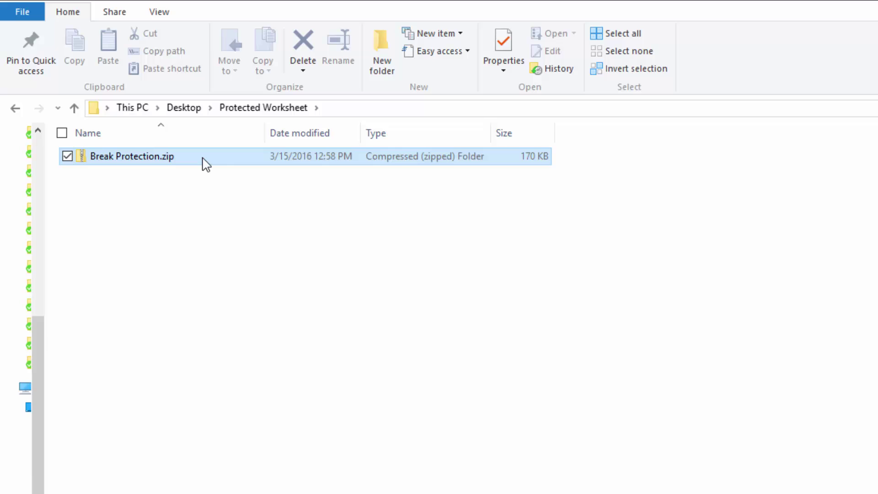
right_click(204, 163)
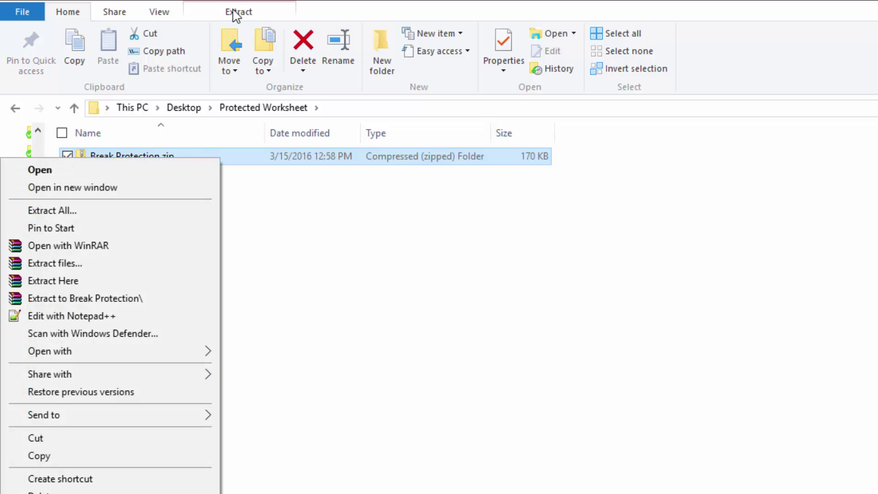
left_click(284, 260)
double_click(235, 154)
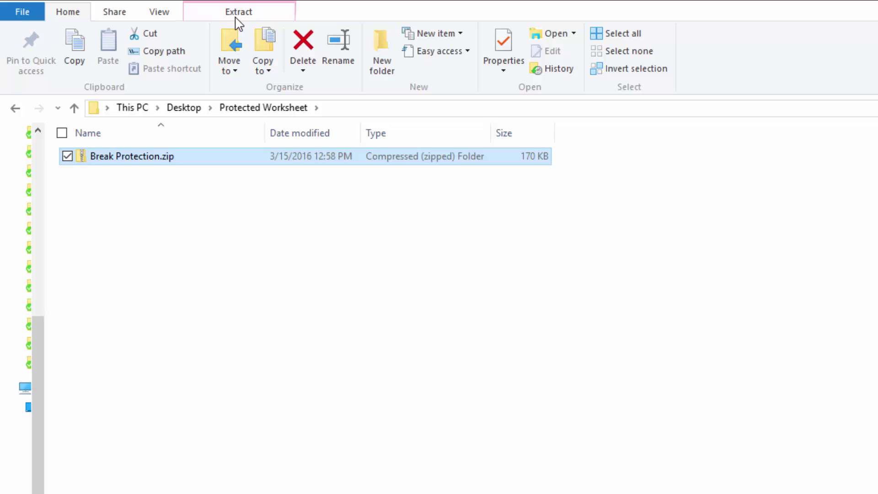
left_click(237, 17)
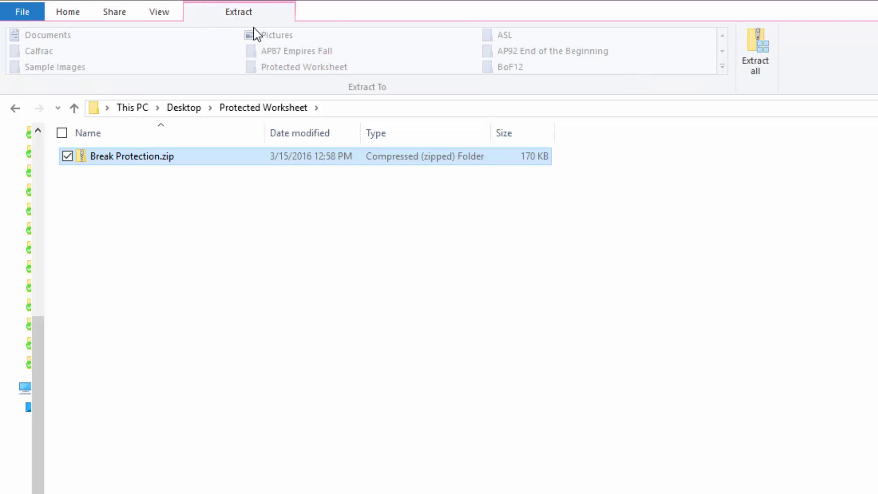
- Extract all files from Break Protection.zip into a Break Protection folder inside Protected Worksheet
right_click(174, 160)
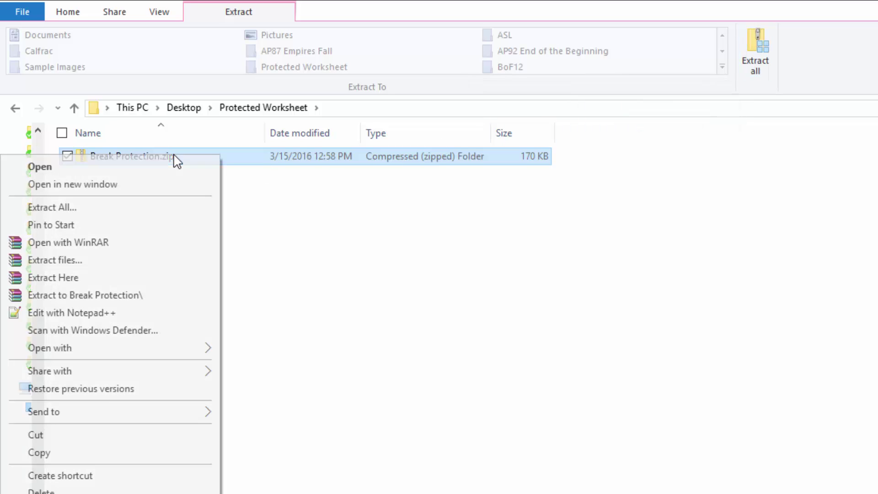
left_click(146, 214)
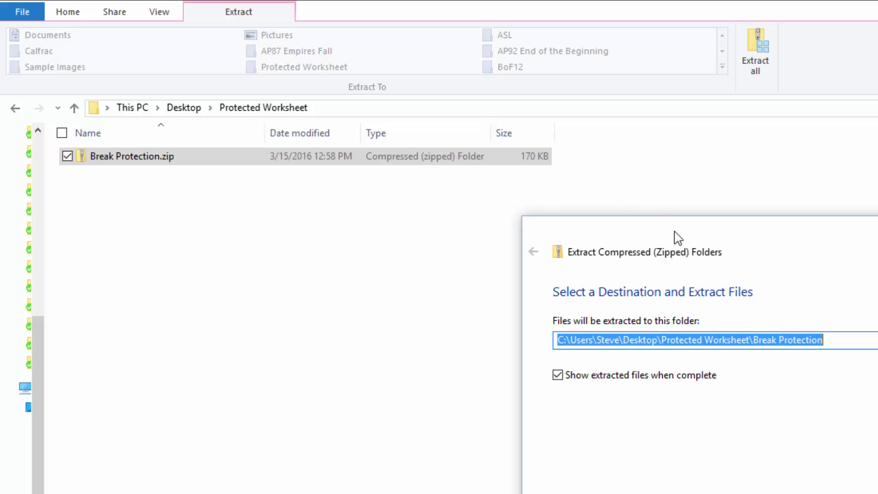
left_click_drag(678, 238, 384, 221)
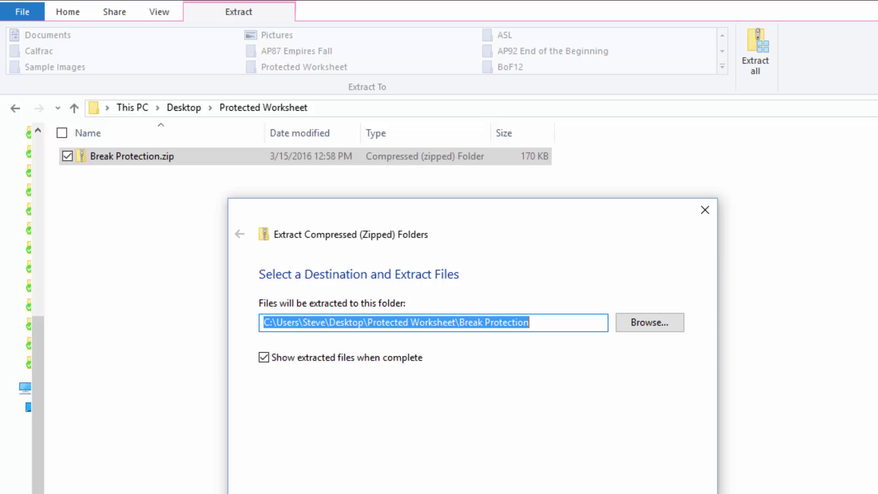
key("Return")
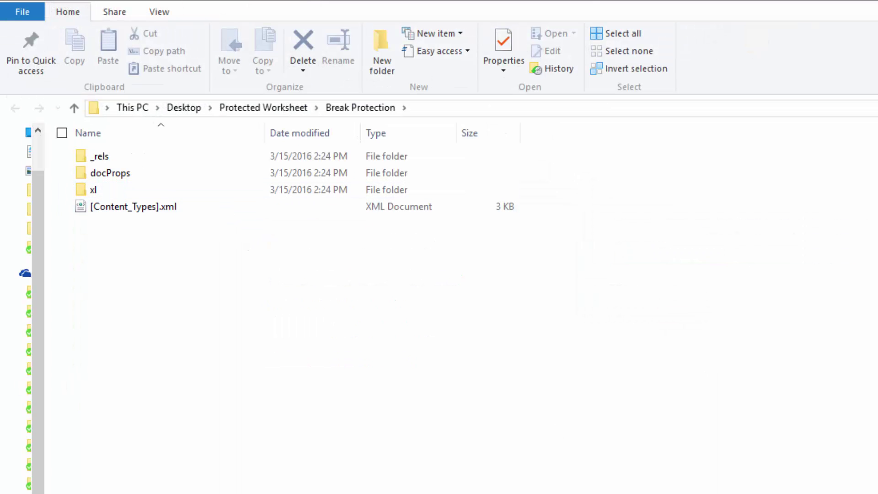
- Open the worksheets folder inside the xl folder of the extracted Break Protection contents
left_click(273, 109)
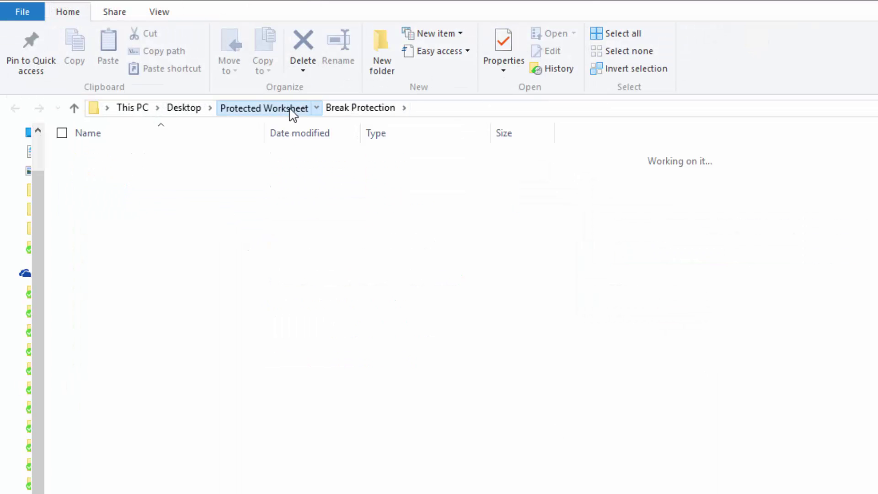
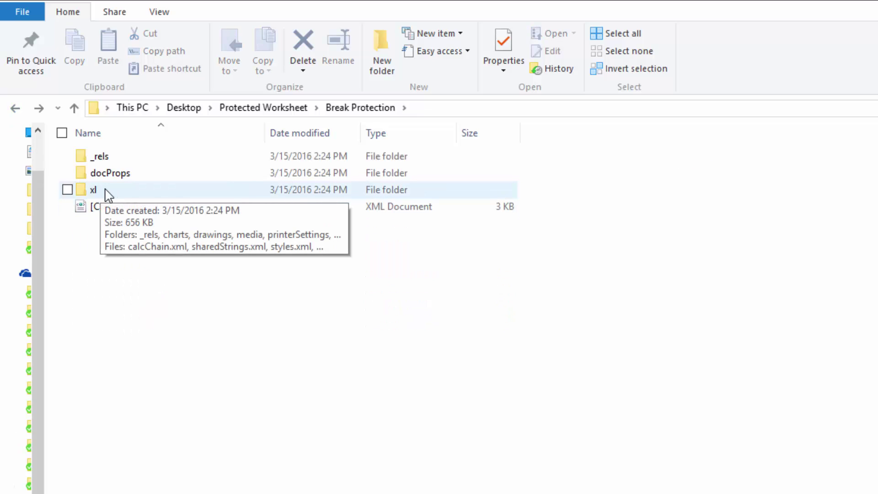
double_click(108, 194)
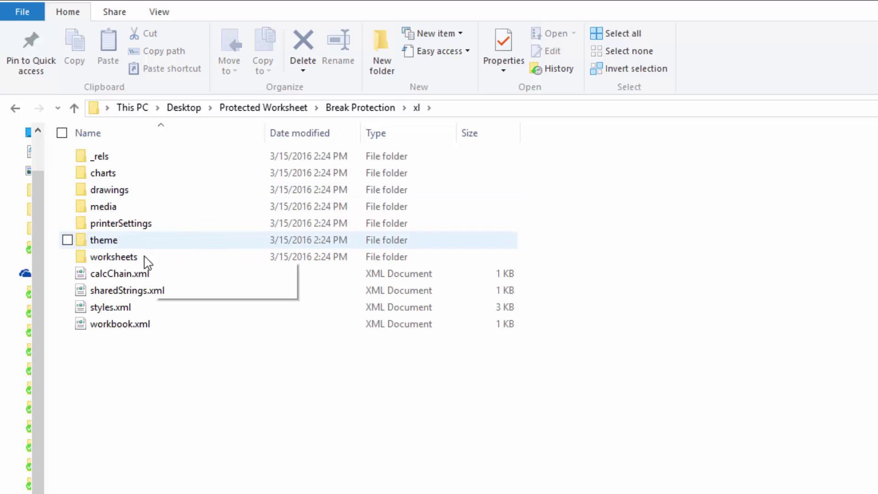
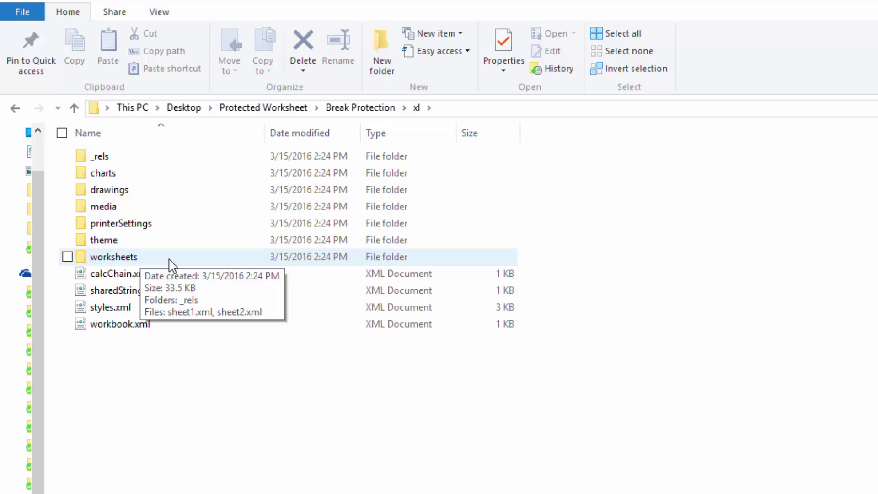
double_click(126, 260)
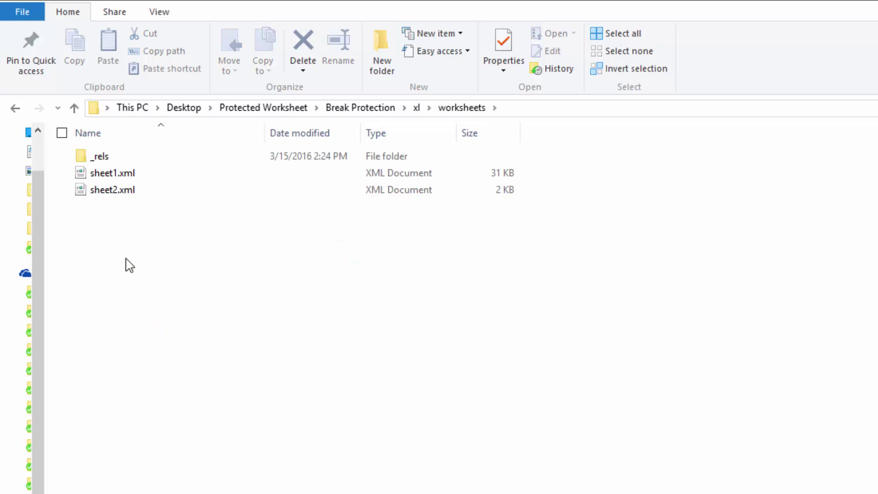
right_click(137, 190)
left_click(353, 256)
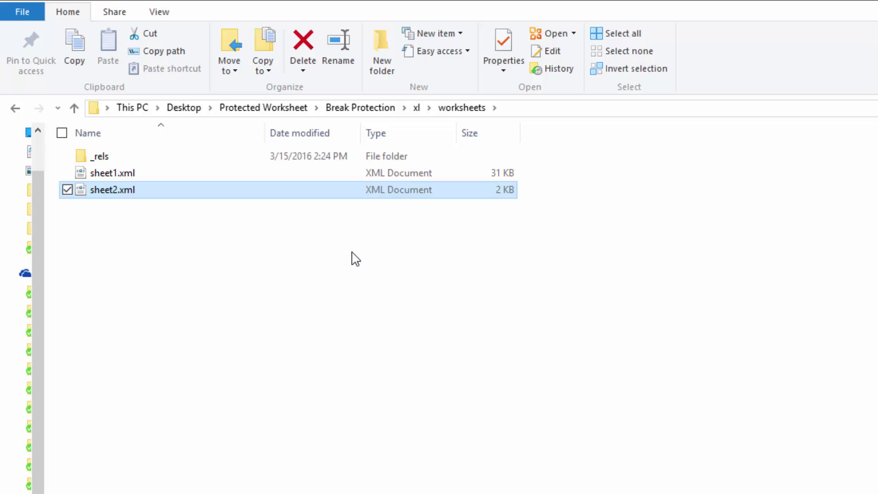
double_click(118, 190)
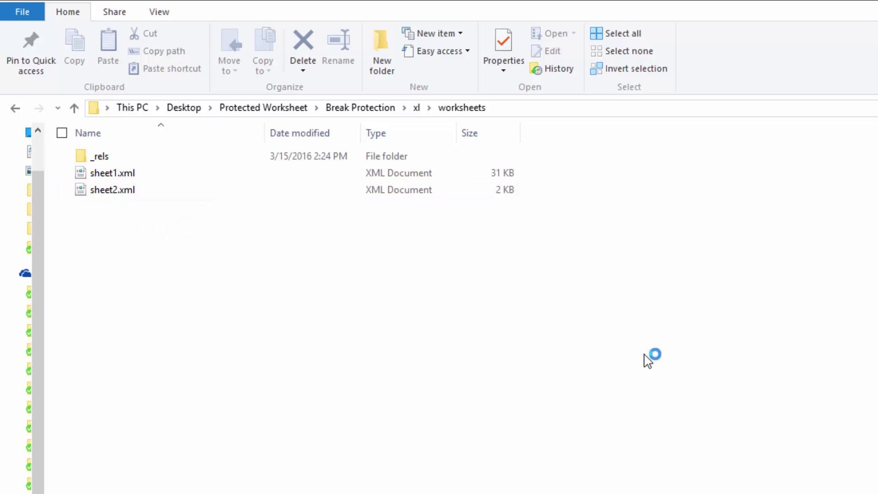
left_click_drag(208, 22, 353, 171)
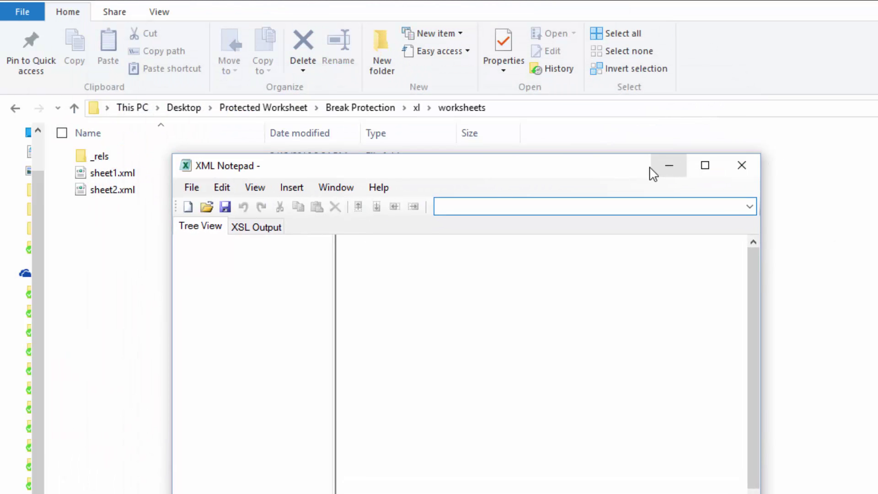
left_click(745, 170)
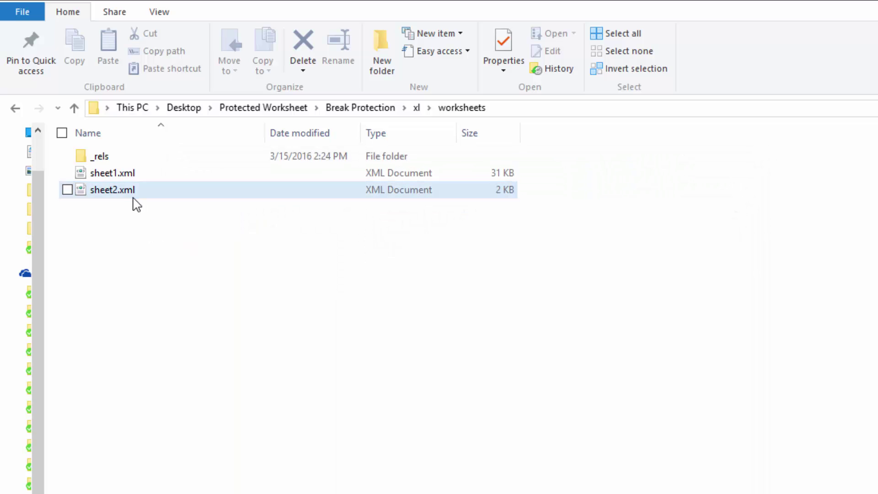
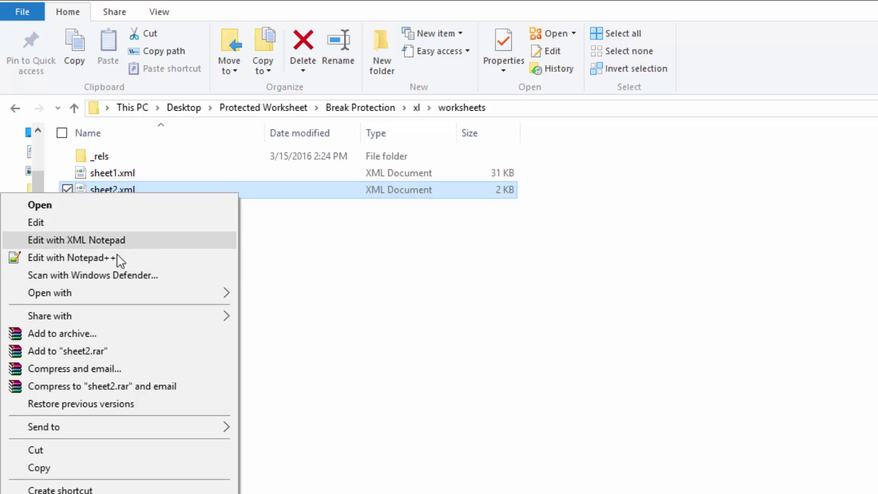
- Open sheet2.xml for editing in XML Notepad and expand its sheetProtection node
left_click(101, 240)
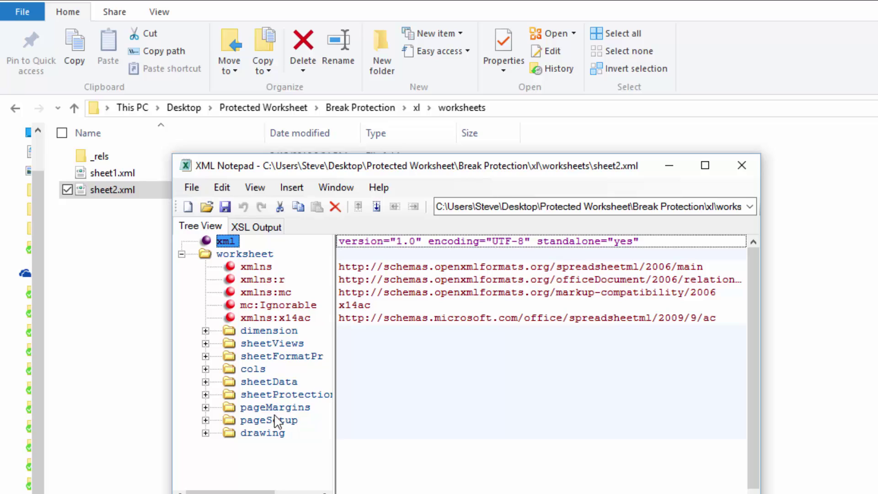
left_click(279, 394)
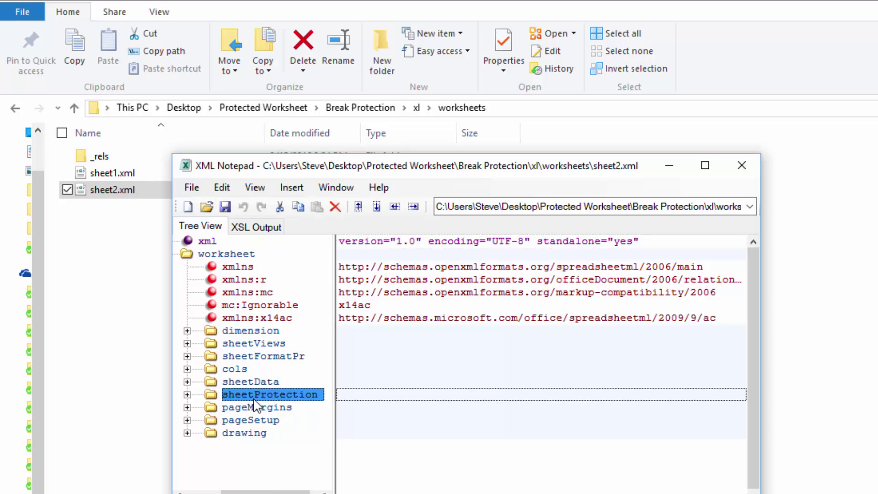
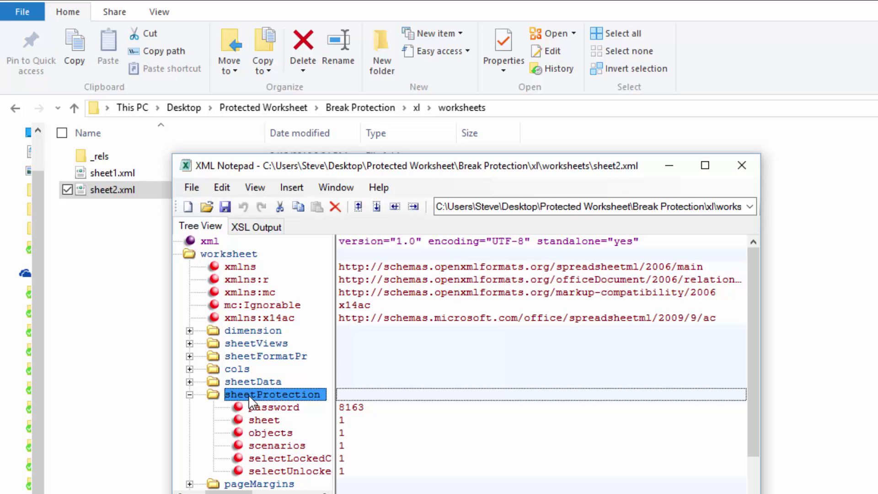
- Delete the sheetProtection node from sheet2.xml and close XML Notepad, saving the changes
left_click(265, 383)
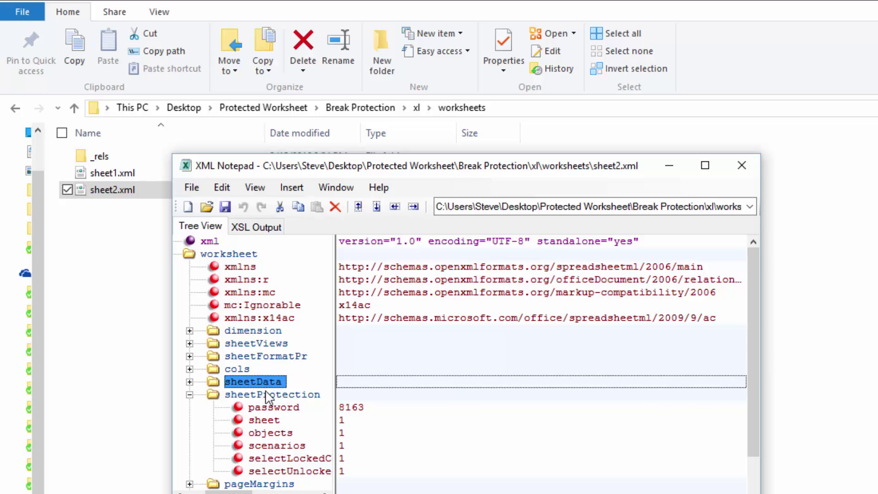
left_click(267, 396)
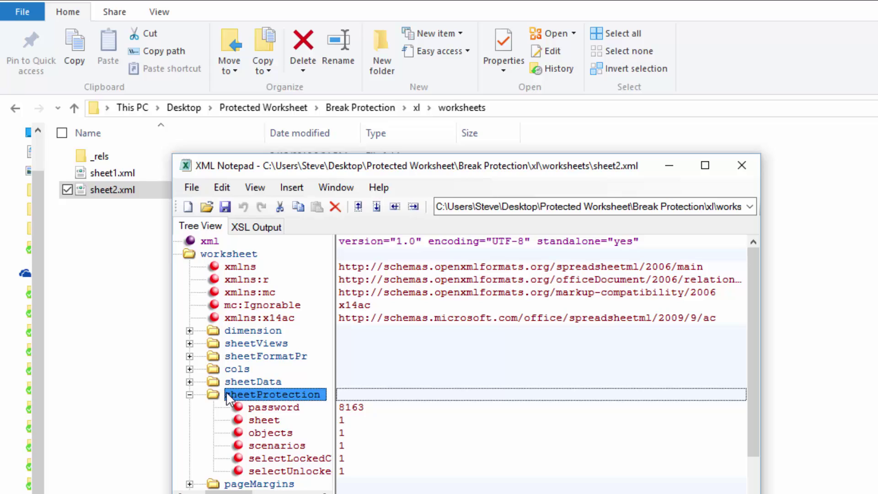
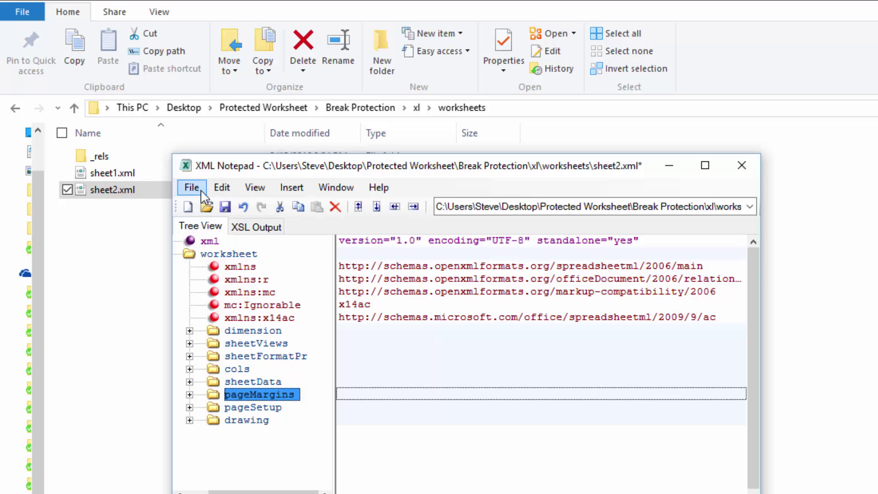
left_click(742, 164)
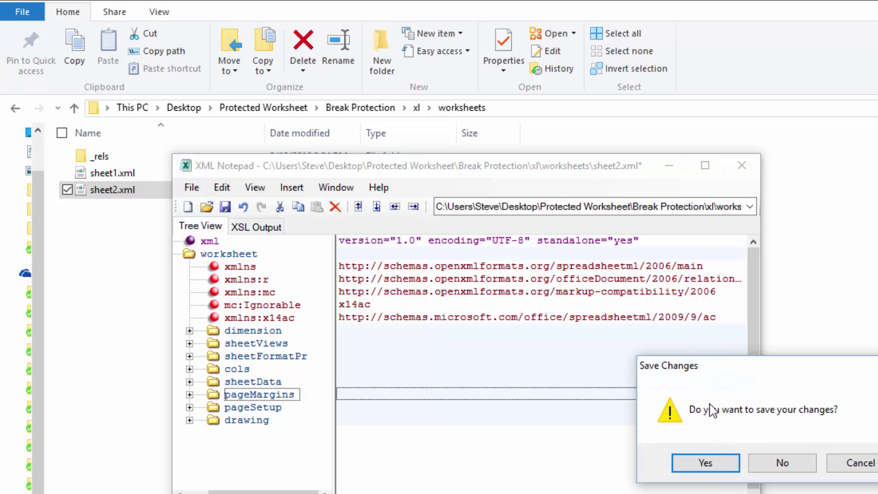
left_click(715, 463)
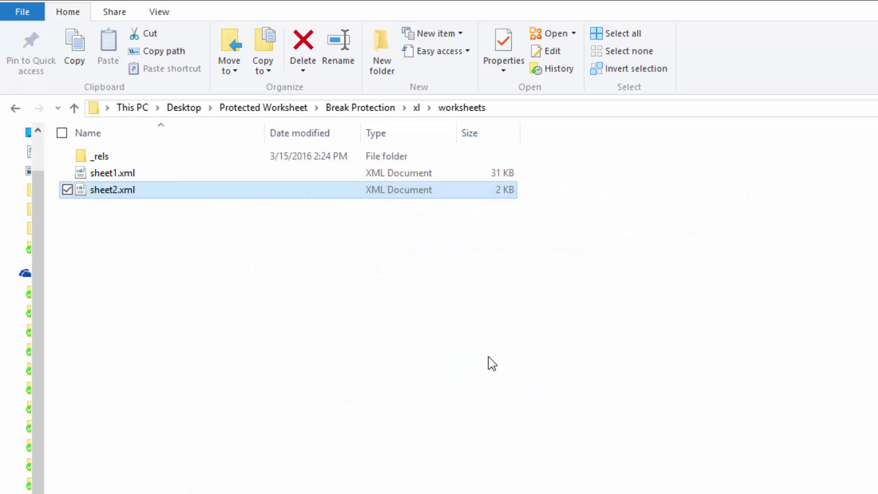
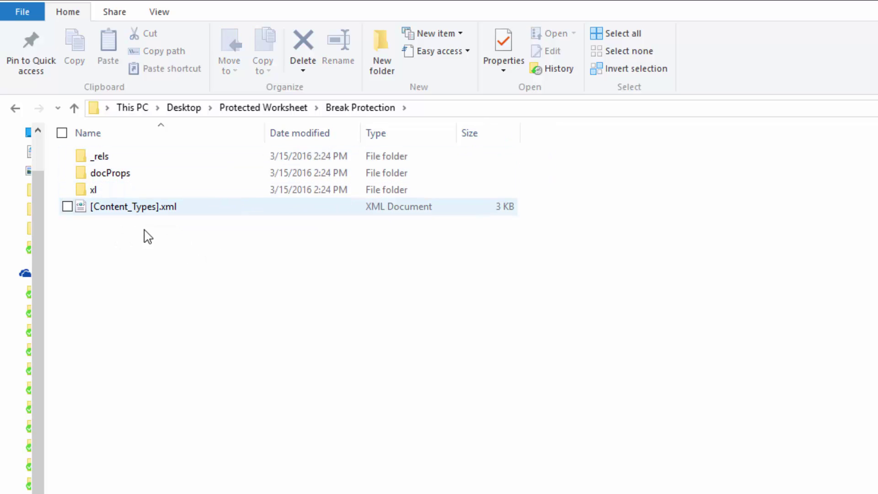
- Compress all the extracted contents of the Break Protection folder into a zip file named Break Protection Password Deleted
left_click_drag(141, 224, 96, 157)
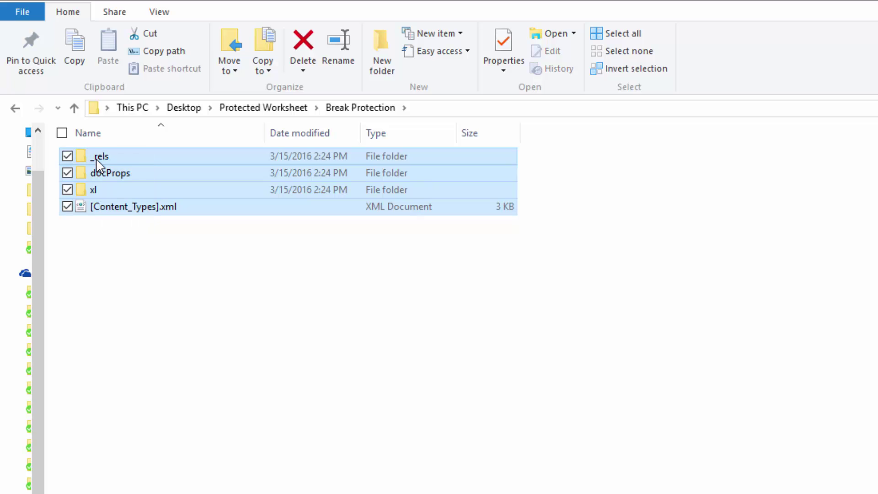
right_click(134, 162)
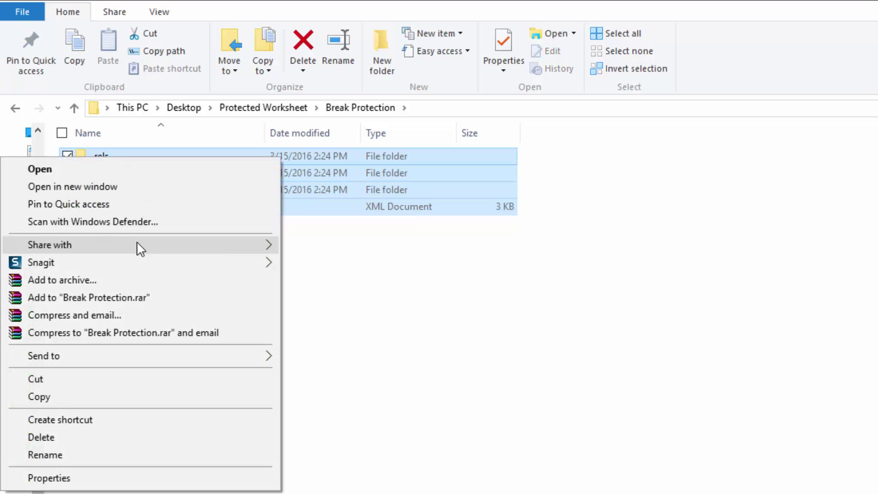
mouse_move(173, 361)
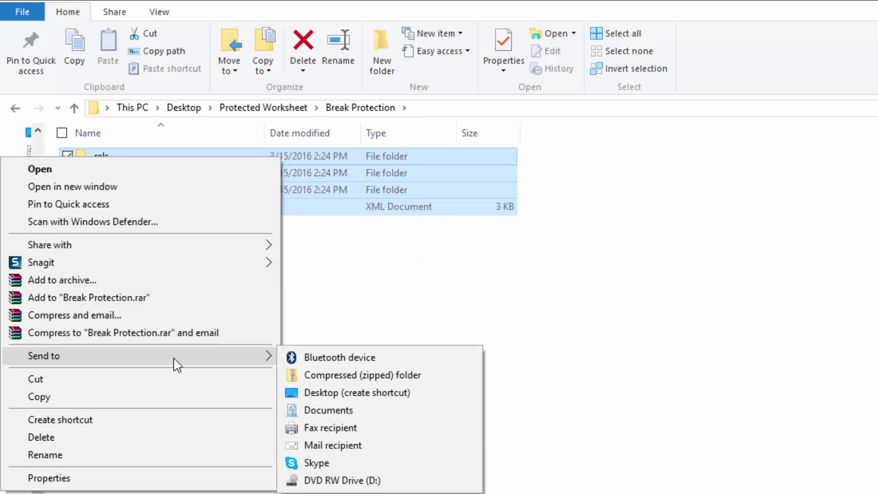
left_click(369, 377)
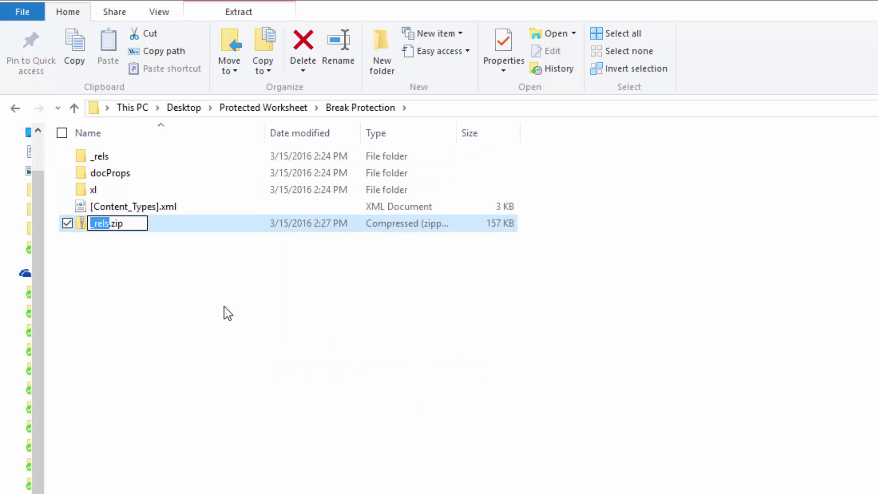
type("Break Pro")
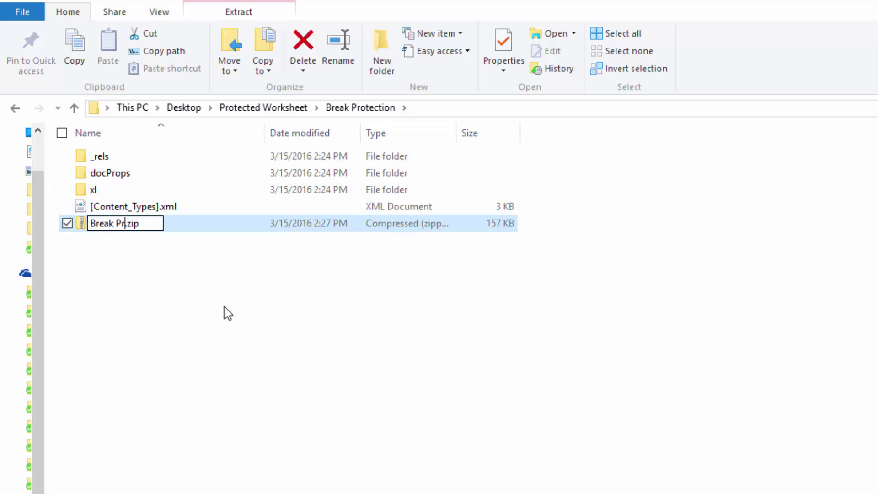
type("tection Password Gone")
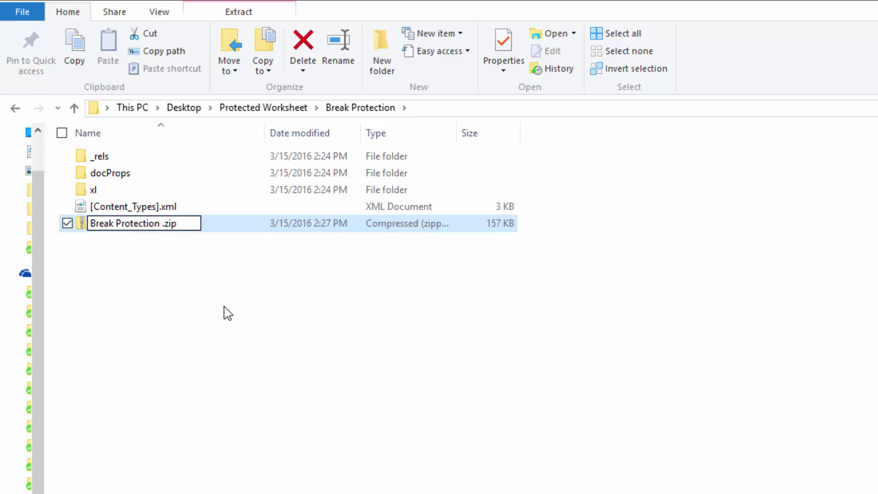
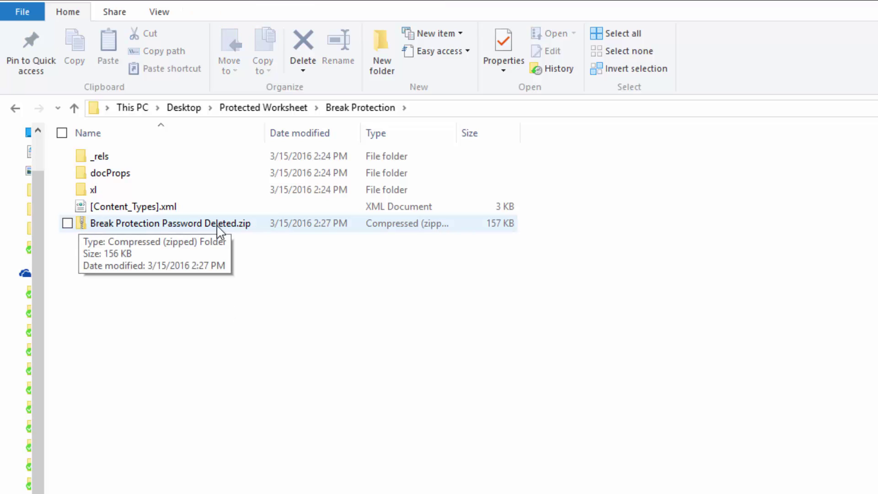
- Change the extension of Break Protection Password Deleted.zip to .xlsx and accept the extension change
left_click(237, 228)
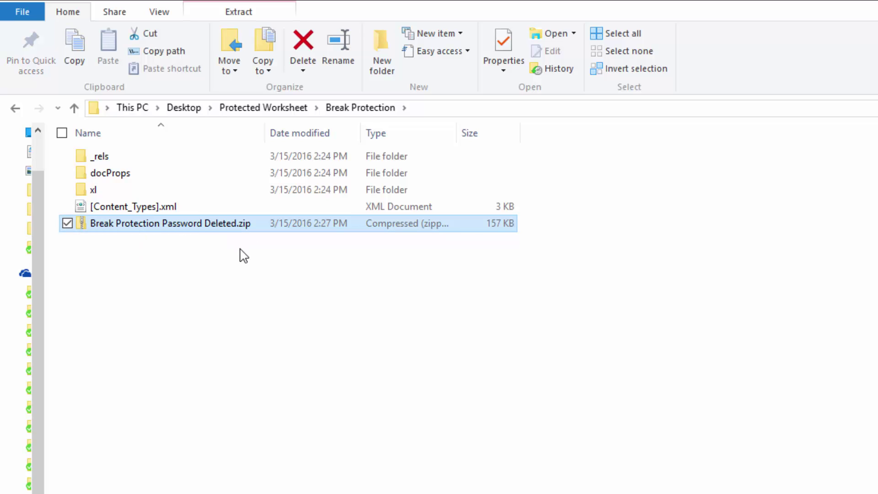
key("F2")
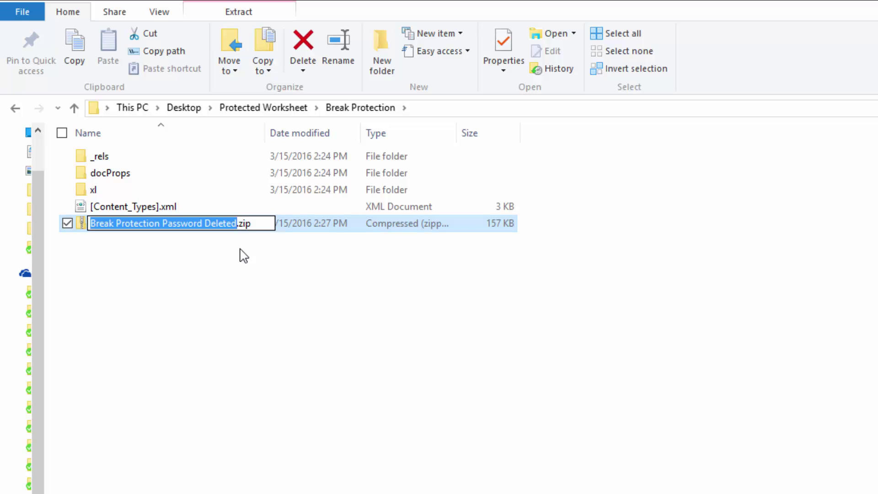
left_click(253, 222)
key("BackSpace")
key("BackSpace")
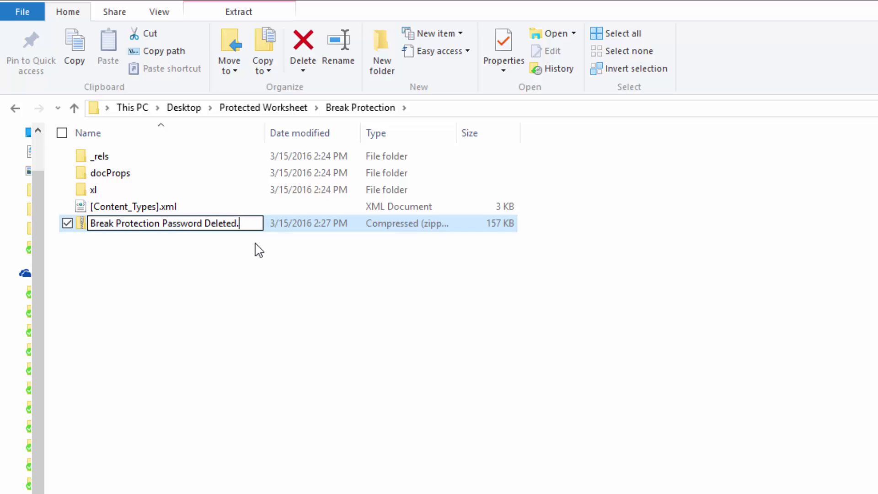
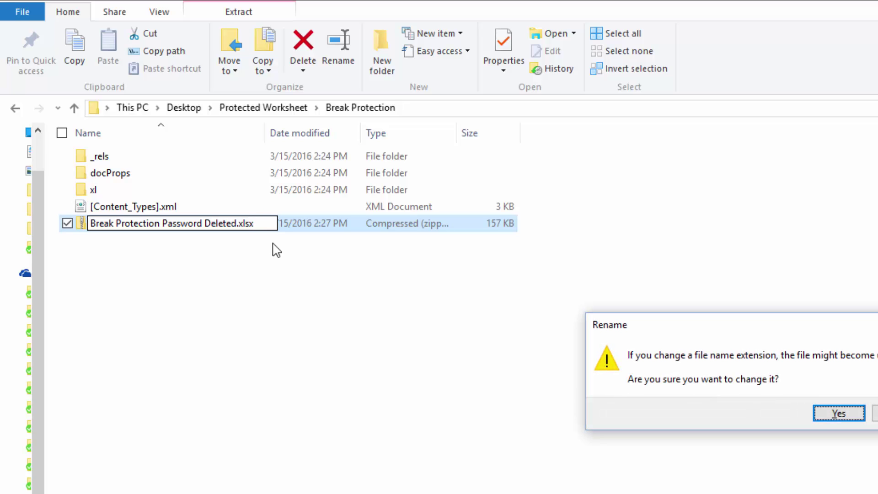
left_click_drag(734, 330, 419, 323)
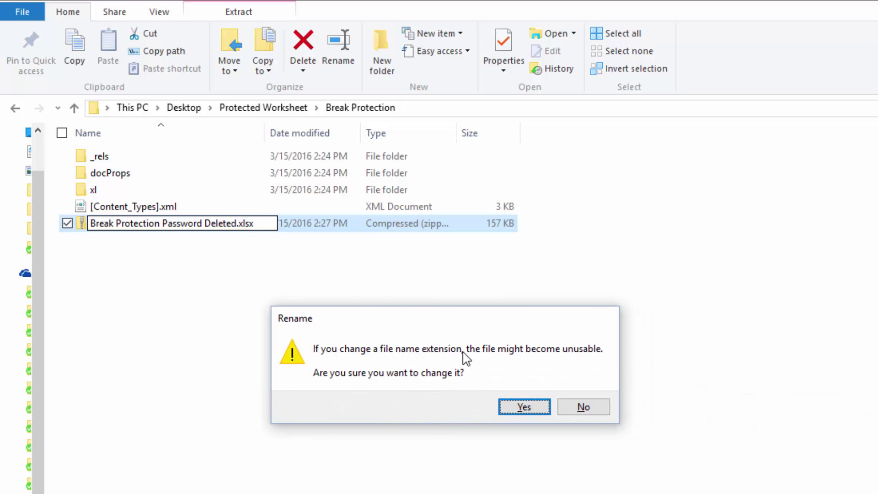
left_click(511, 407)
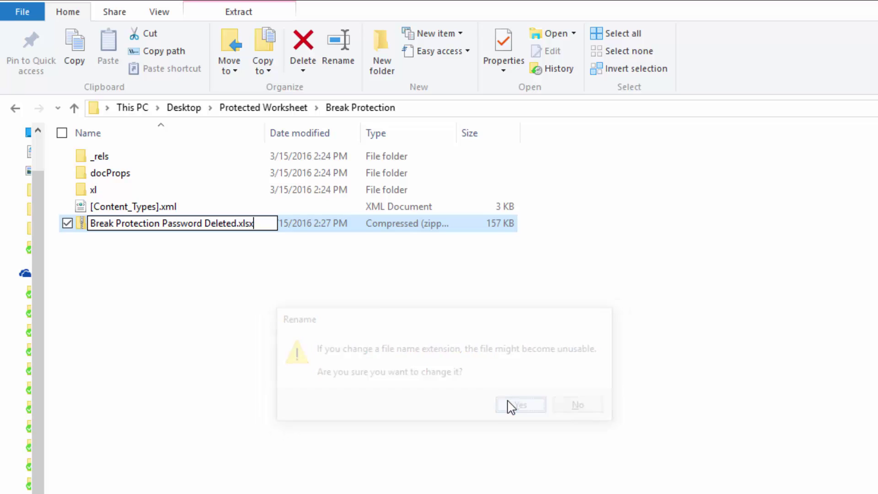
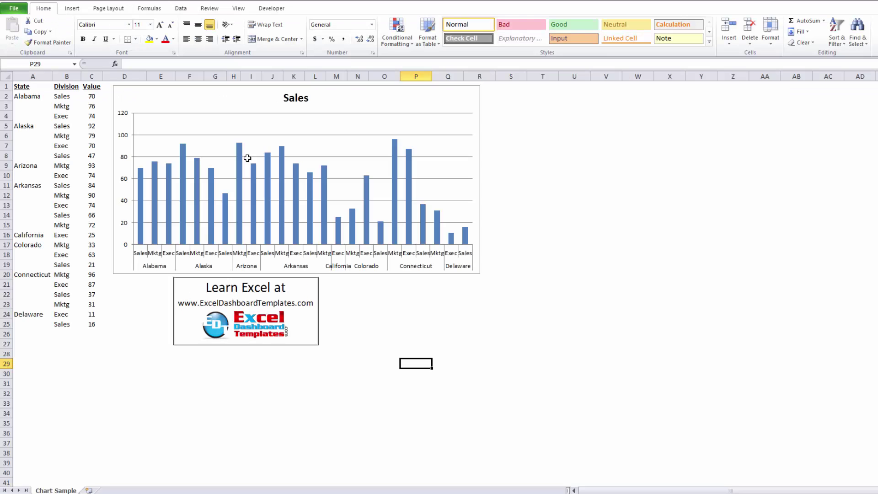
- Unhide the Pics sheet in the rebuilt workbook in Excel
right_click(58, 486)
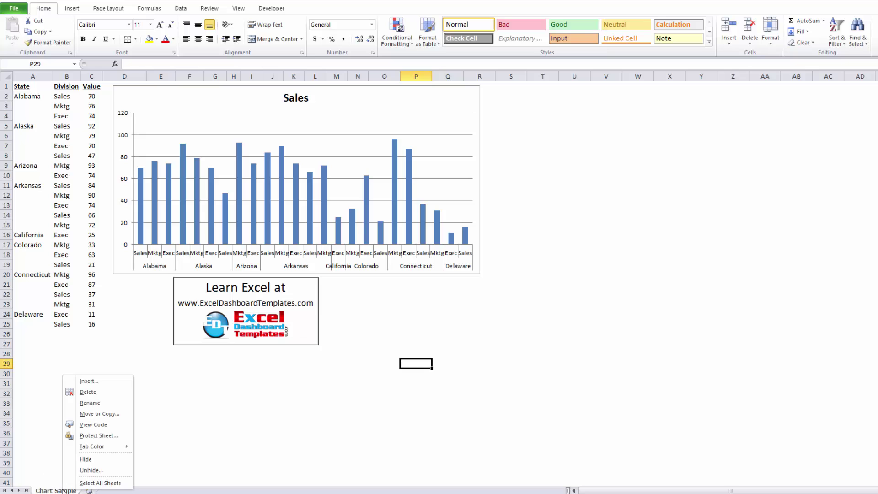
left_click(76, 470)
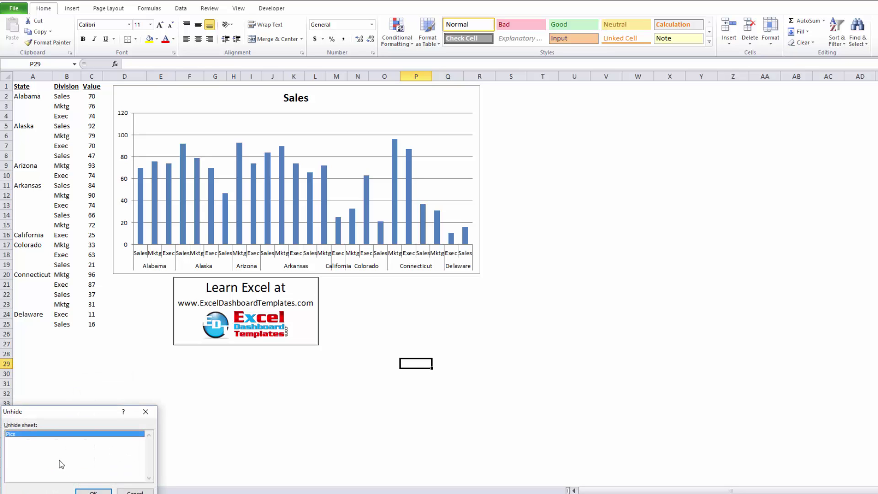
left_click(93, 492)
- Test editing on the Pics sheet by entering sdf in G4, asdf in E5 and asdf in D3
left_click(261, 182)
left_click(212, 198)
left_click(213, 256)
left_click(277, 223)
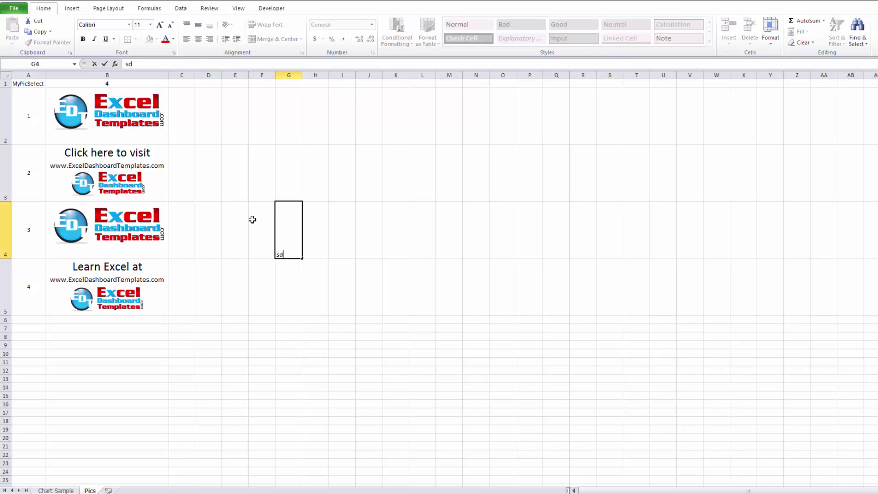
type("sdf")
left_click(238, 269)
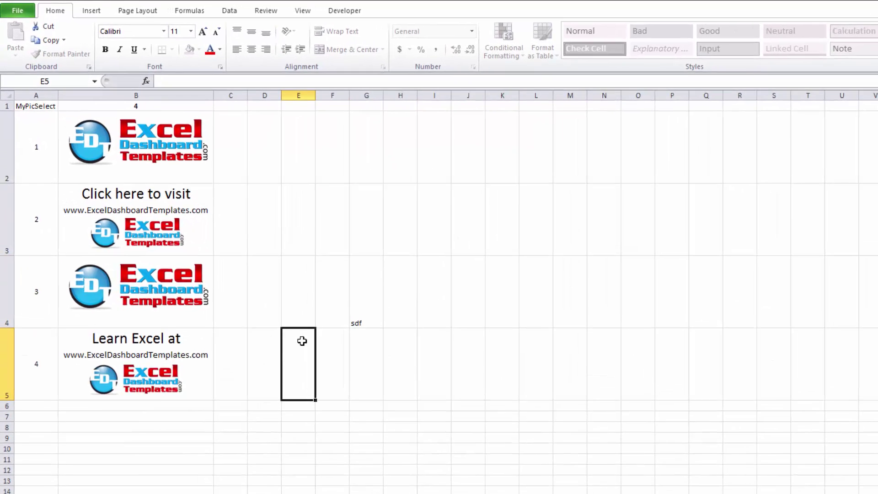
type("asdf")
left_click(265, 247)
type("asdf")
left_click(234, 158)
left_click(406, 185)
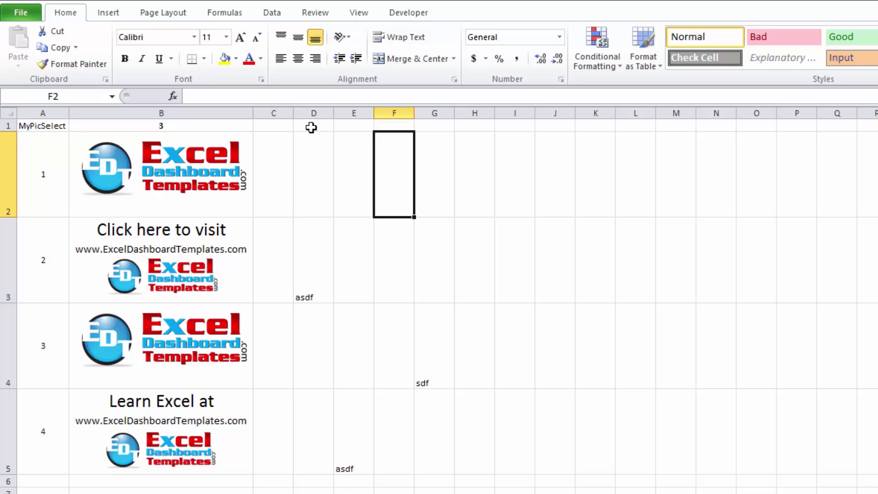
left_click_drag(314, 125, 476, 491)
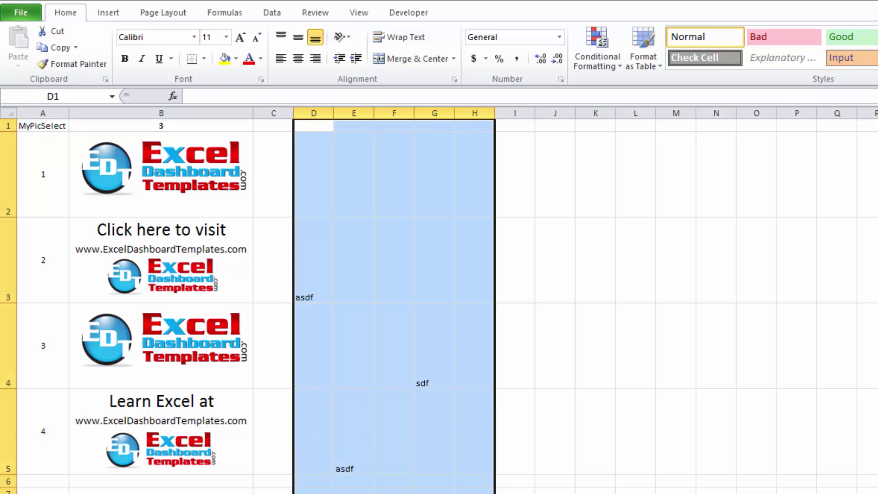
left_click(531, 490)
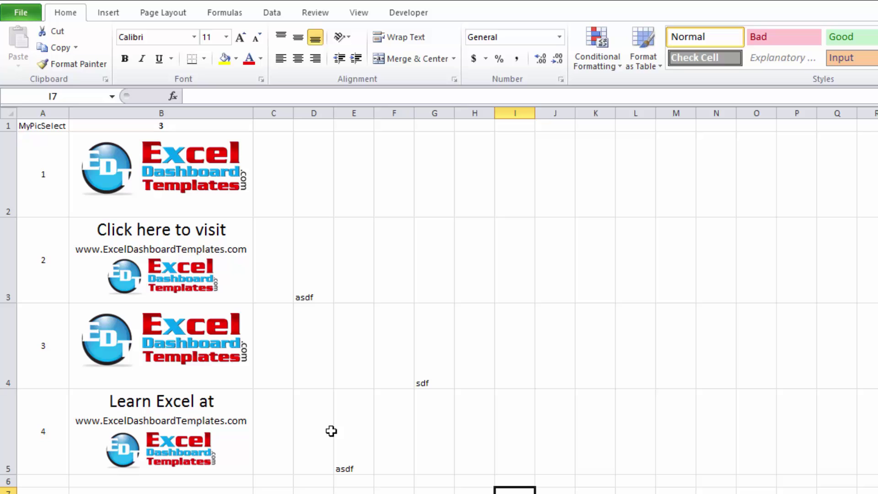
left_click(442, 463)
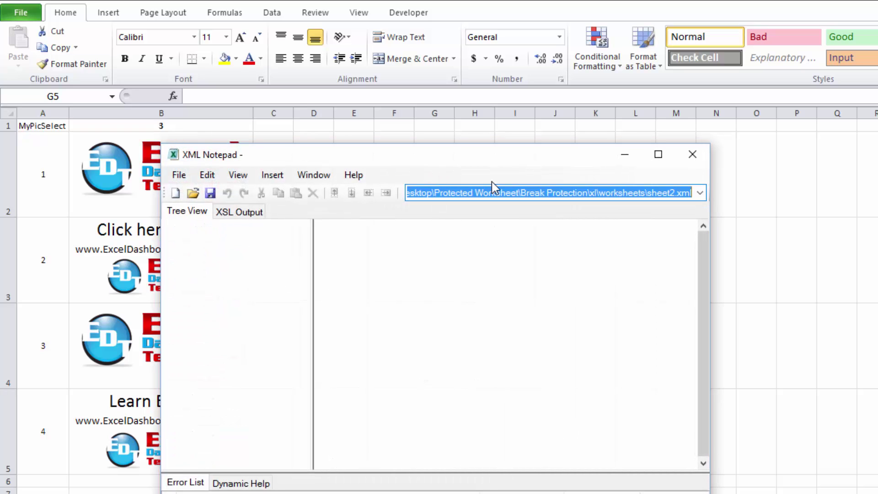
- Close the empty XML Notepad window and return to the Pics sheet
left_click(692, 156)
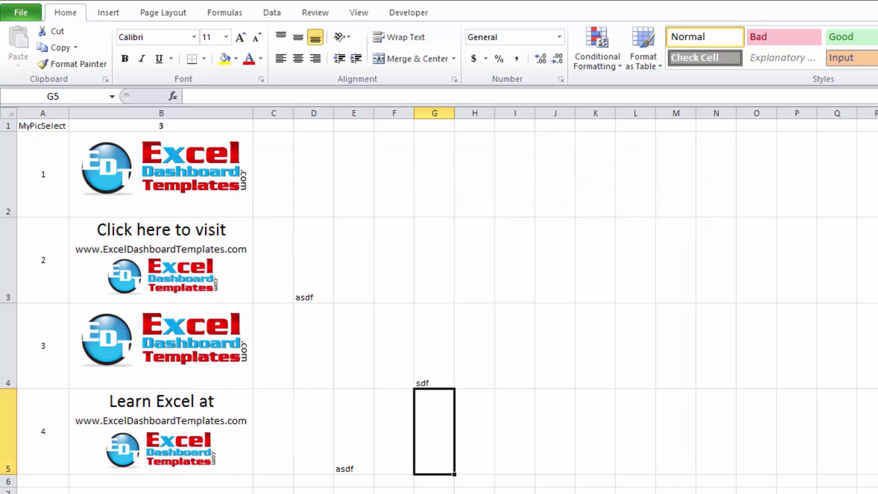
left_click(352, 481)
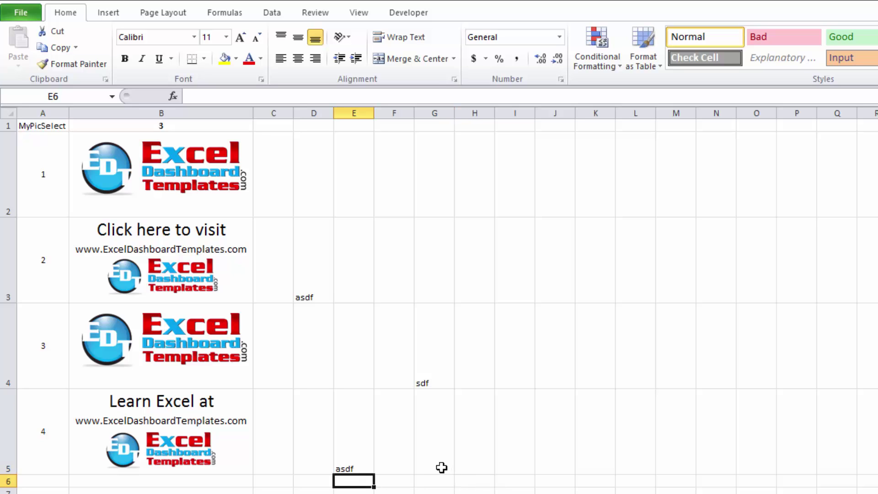
left_click_drag(442, 468, 304, 273)
left_click(313, 493)
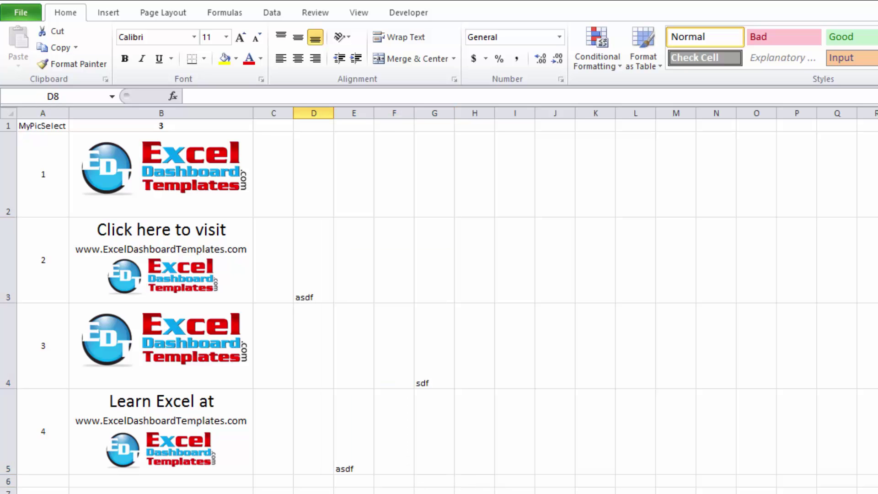